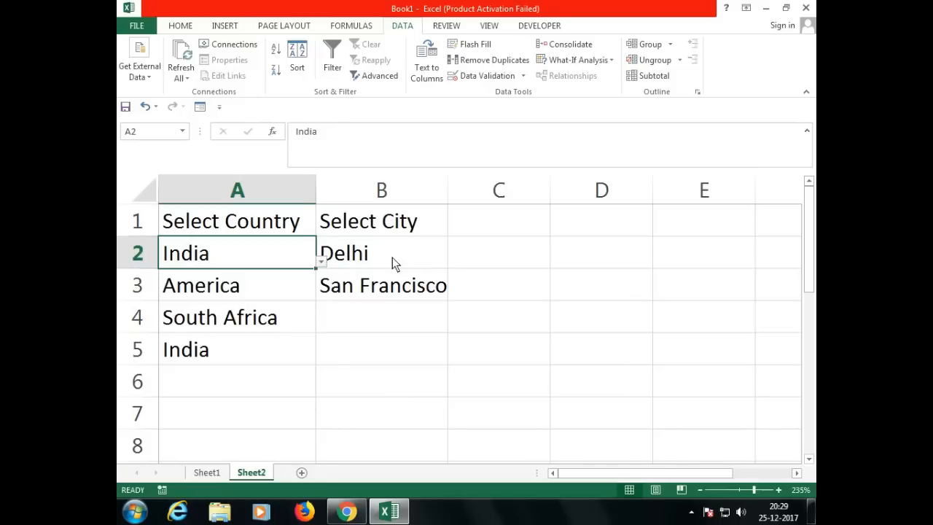
Set the city in B2 to Jaipur, and return it to Delhi.
{"action": "left_click", "coordinate": [453, 261]}
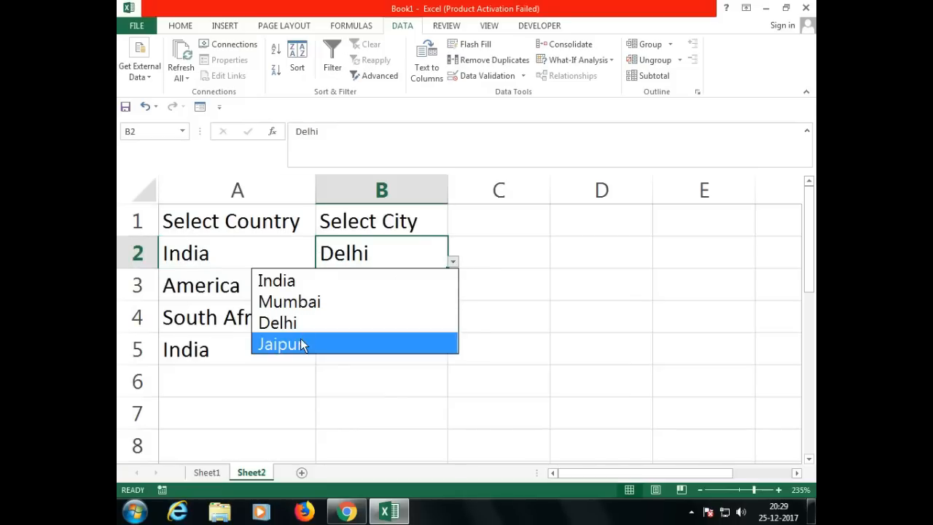
{"action": "left_click", "coordinate": [304, 344]}
{"action": "left_click", "coordinate": [453, 261]}
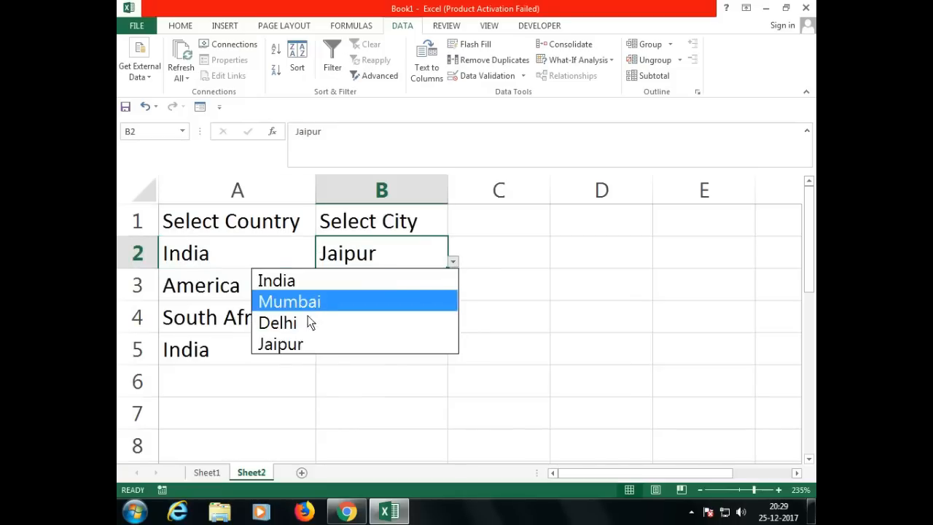
{"action": "left_click", "coordinate": [306, 322]}
Set the country in A2 to America and display the city choices offered for B2.
{"action": "left_click", "coordinate": [245, 263]}
{"action": "left_click", "coordinate": [323, 266]}
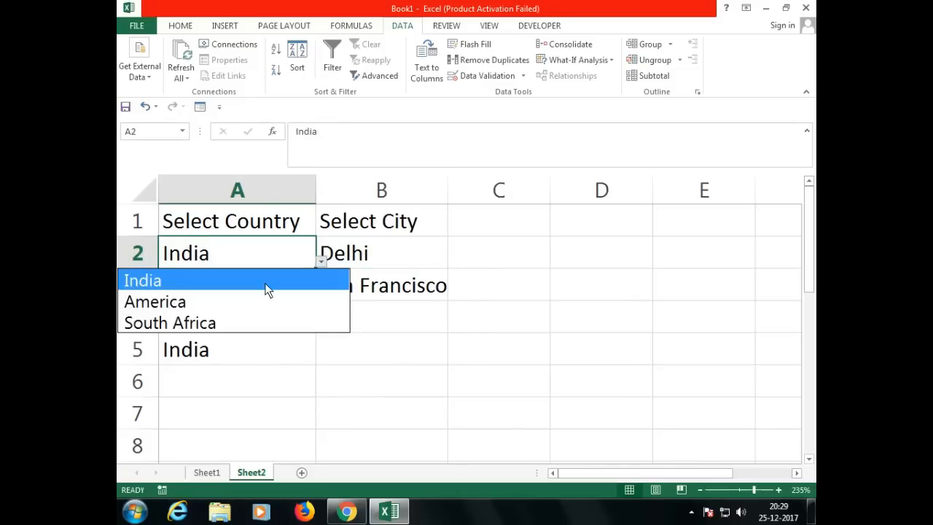
{"action": "left_click", "coordinate": [250, 300]}
{"action": "left_click", "coordinate": [375, 251]}
{"action": "left_click", "coordinate": [453, 262]}
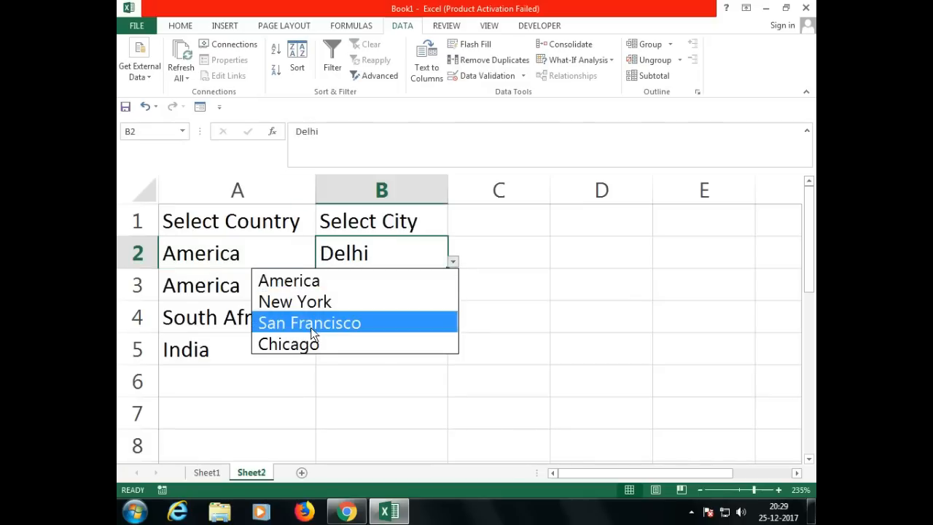
{"action": "left_click", "coordinate": [257, 263]}
Set the country in A2 to South Africa and select the city cell B2.
{"action": "left_click", "coordinate": [280, 258]}
{"action": "left_click", "coordinate": [321, 267]}
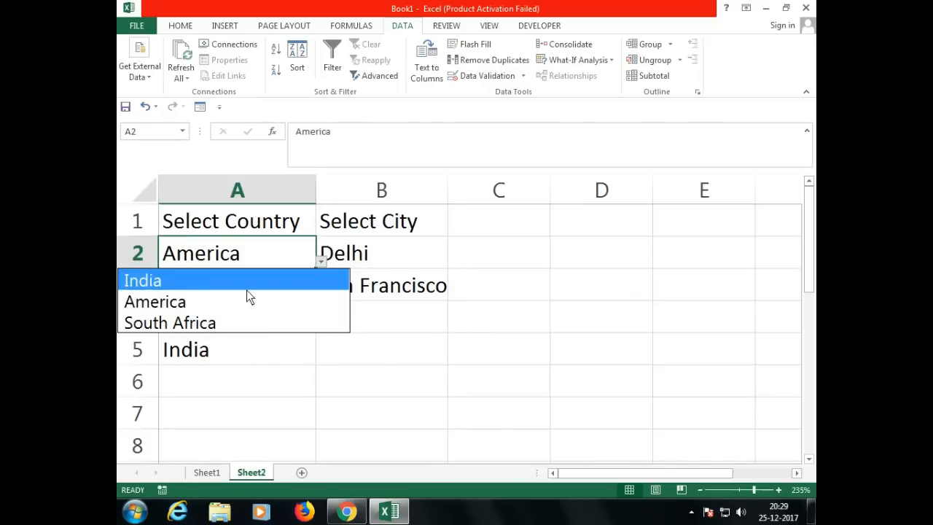
{"action": "left_click", "coordinate": [232, 321]}
{"action": "left_click", "coordinate": [385, 263]}
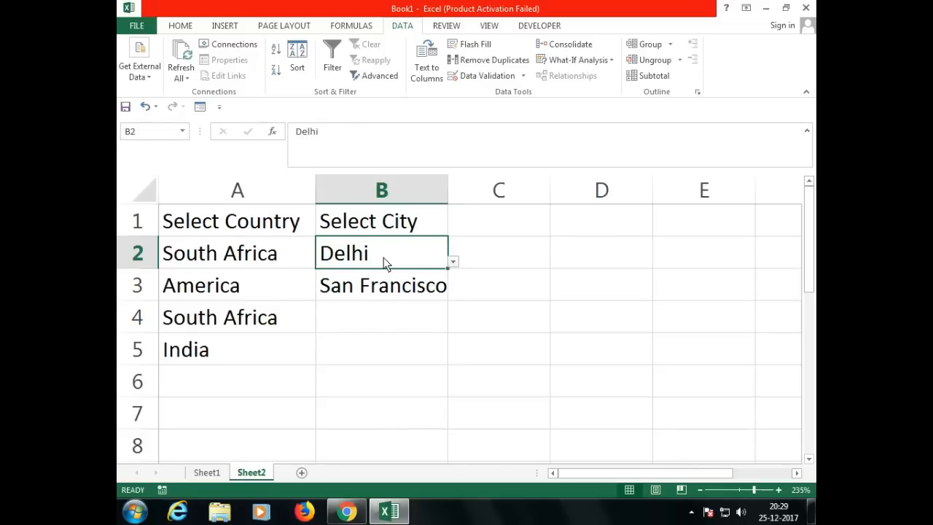
Examine the range names of the city columns on Sheet1, comparing column D's name with its header in D1.
{"action": "left_click", "coordinate": [207, 472]}
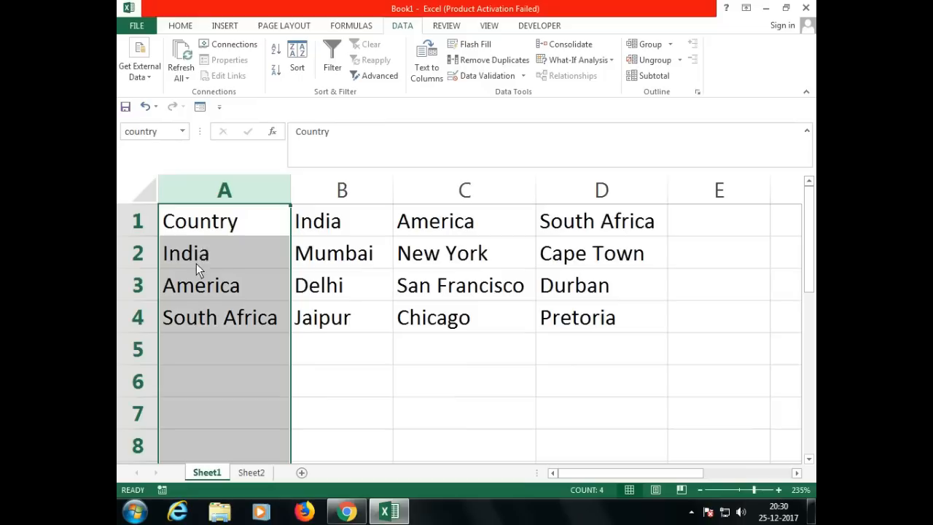
{"action": "left_click", "coordinate": [330, 193]}
{"action": "left_click", "coordinate": [426, 192]}
{"action": "left_click", "coordinate": [551, 191]}
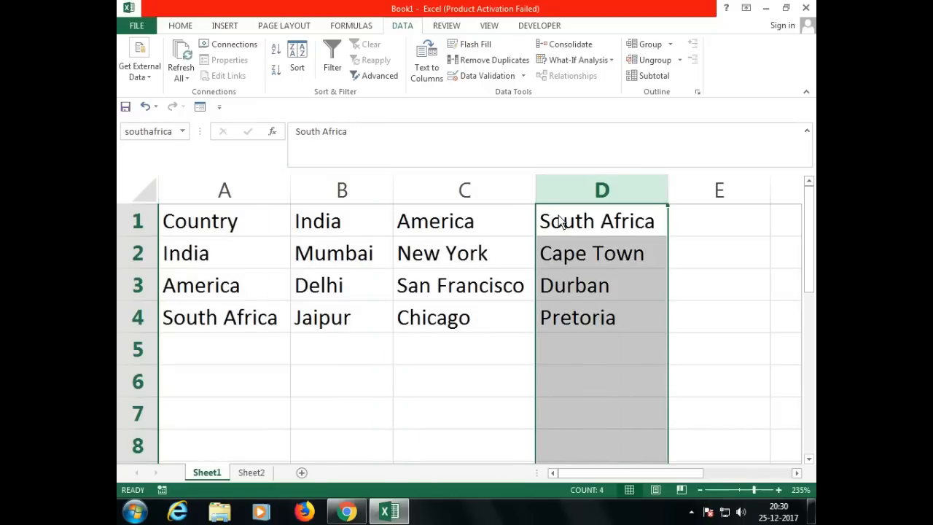
{"action": "left_click", "coordinate": [589, 225]}
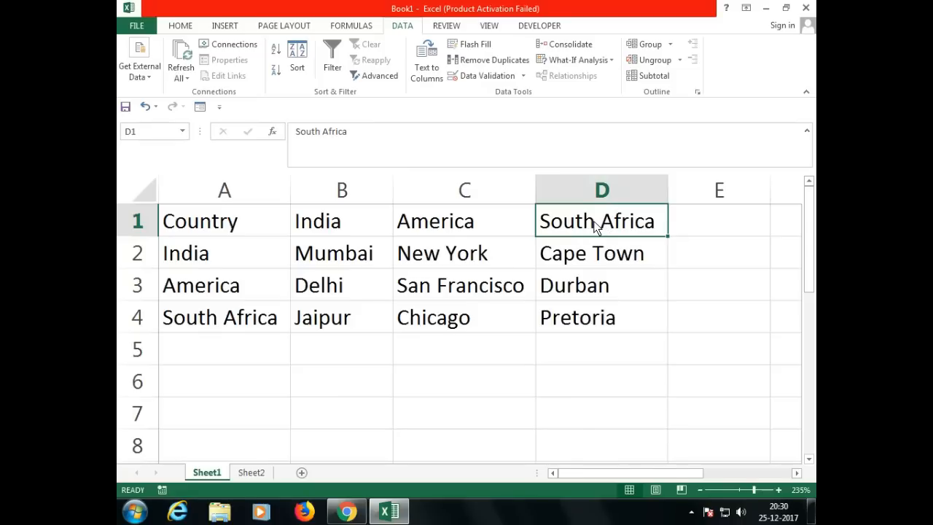
{"action": "left_click", "coordinate": [578, 192]}
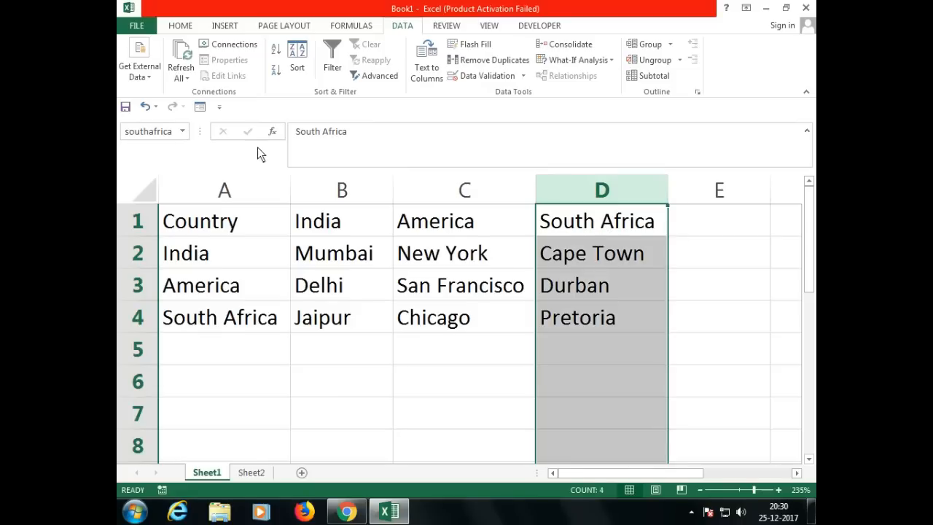
{"action": "left_click", "coordinate": [127, 132]}
{"action": "left_click", "coordinate": [572, 229]}
{"action": "left_click", "coordinate": [588, 192]}
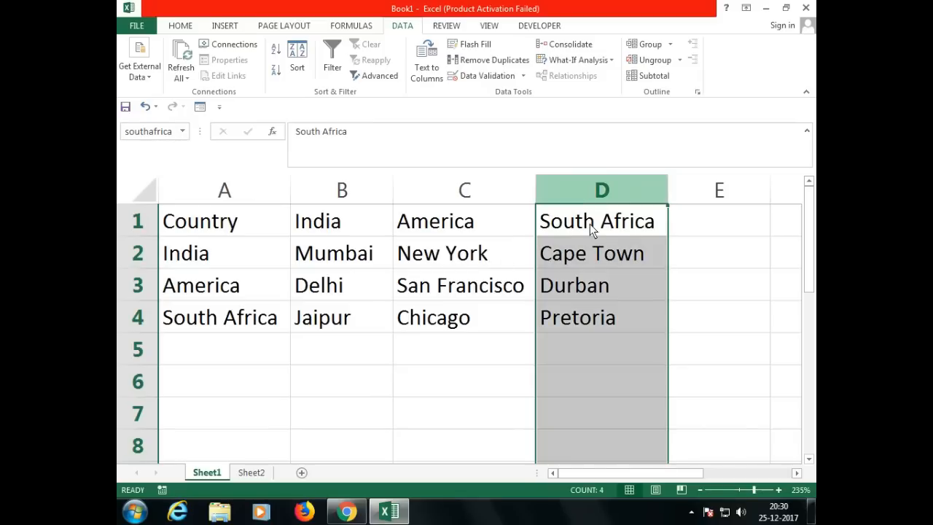
{"action": "left_click", "coordinate": [594, 224]}
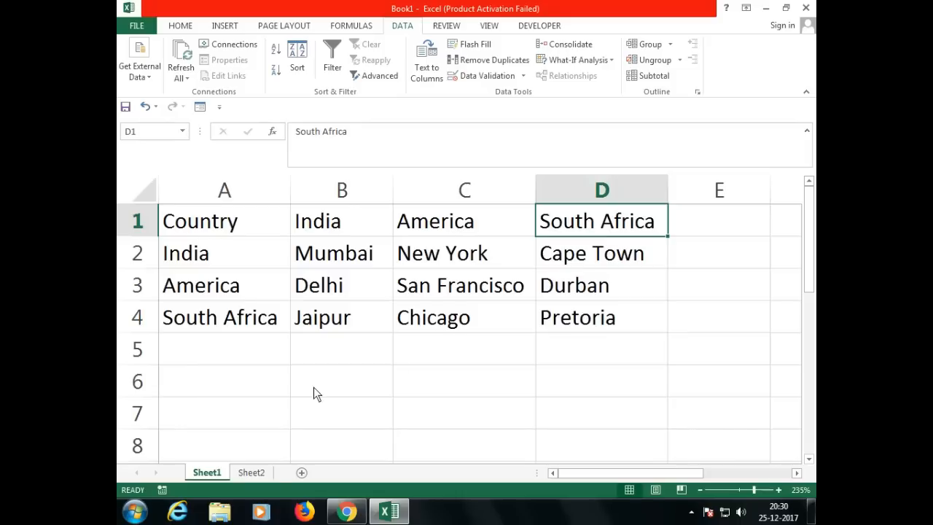
Reselect South Africa as the country in A2 on Sheet2 and select the city cell B2.
{"action": "left_click", "coordinate": [251, 472]}
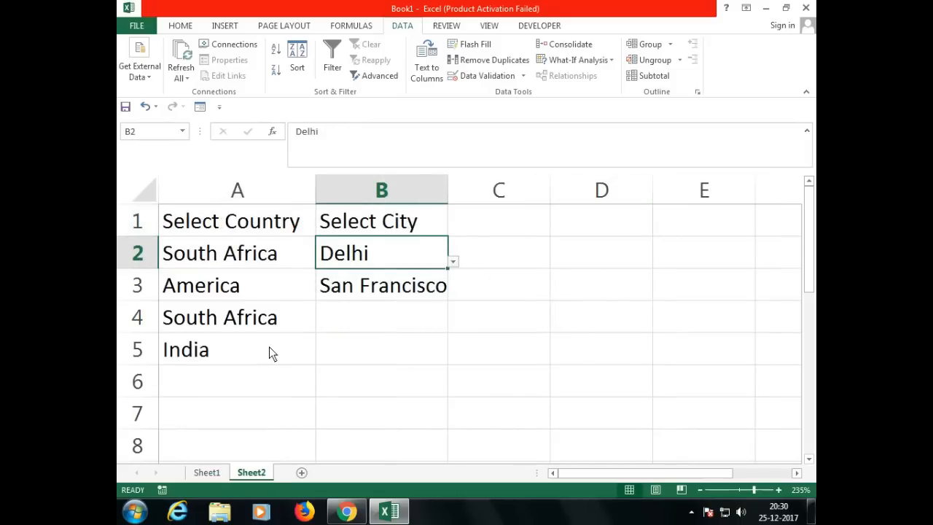
{"action": "left_click", "coordinate": [252, 262]}
{"action": "left_click", "coordinate": [322, 263]}
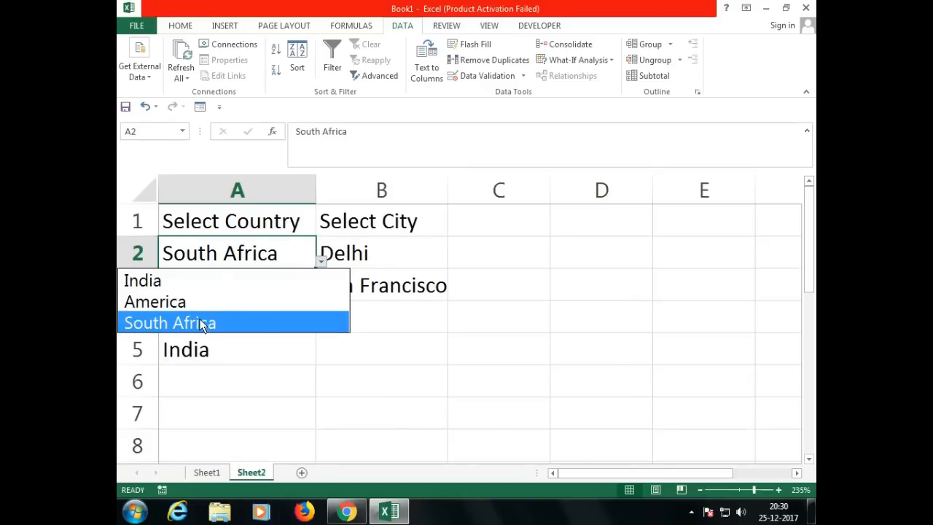
{"action": "left_click", "coordinate": [202, 322]}
{"action": "left_click", "coordinate": [321, 262]}
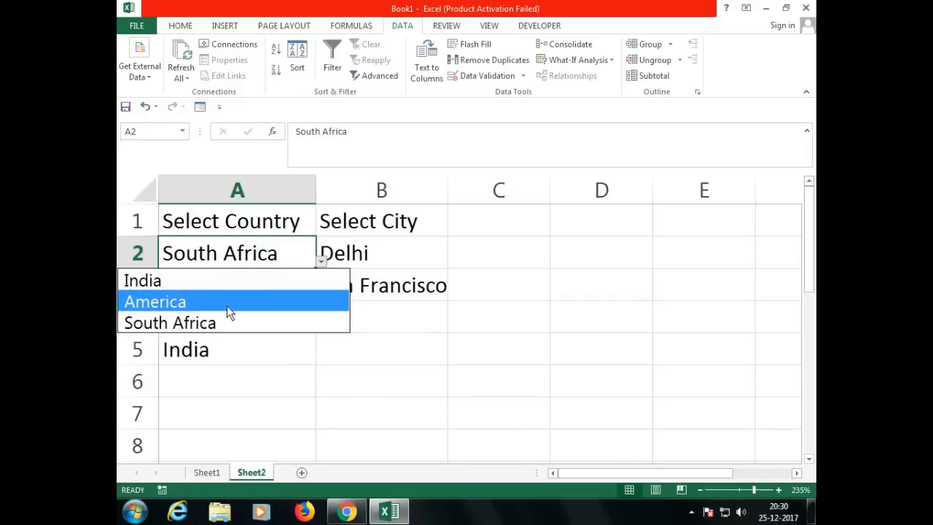
{"action": "left_click", "coordinate": [218, 322]}
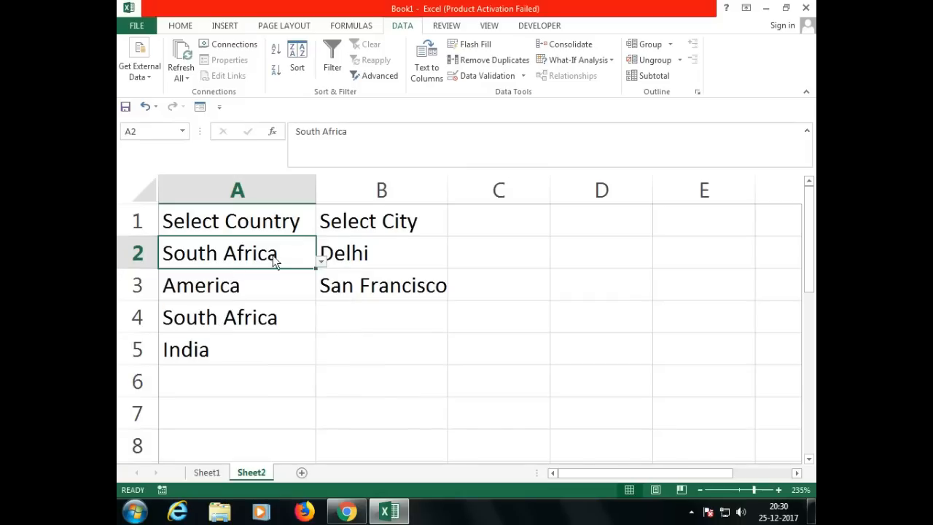
{"action": "left_click", "coordinate": [398, 260]}
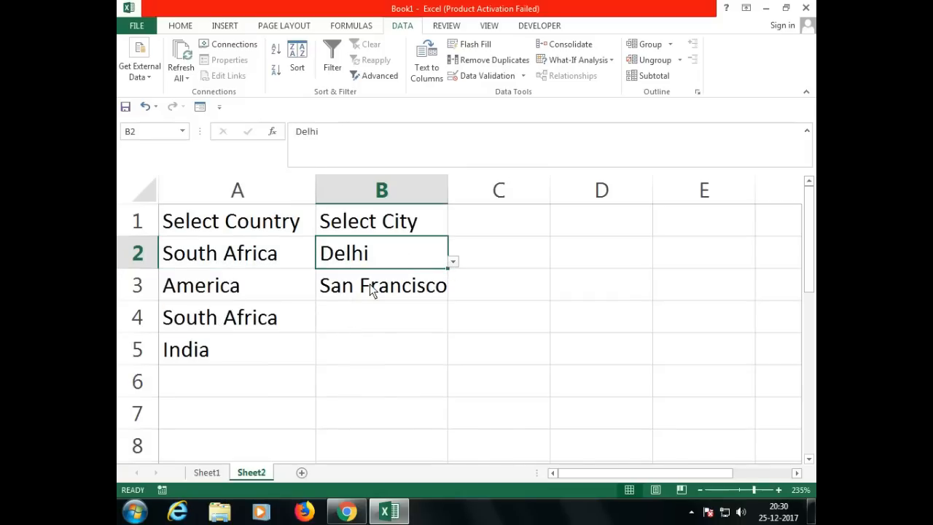
Check the range name of the South Africa column on Sheet1 and return to Sheet2.
{"action": "left_click", "coordinate": [209, 475]}
{"action": "left_click", "coordinate": [600, 191]}
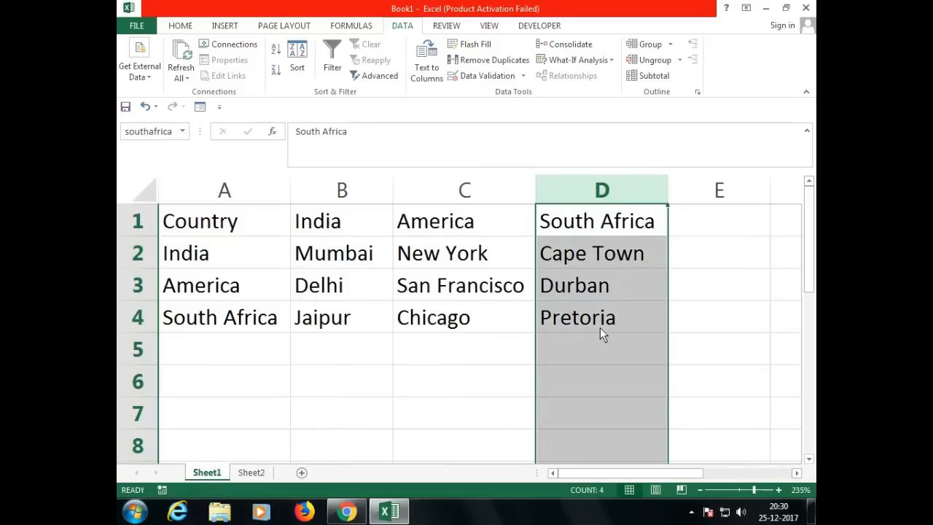
{"action": "left_click", "coordinate": [496, 357]}
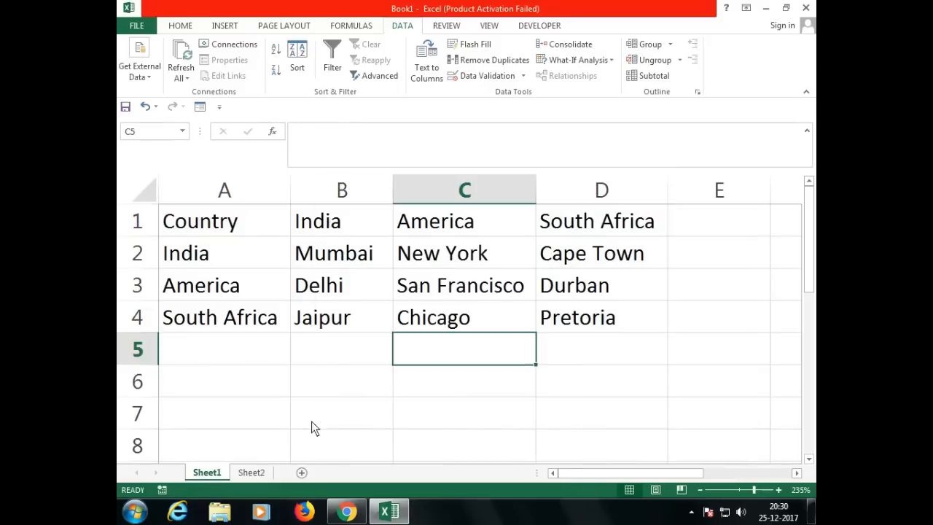
{"action": "left_click", "coordinate": [262, 473]}
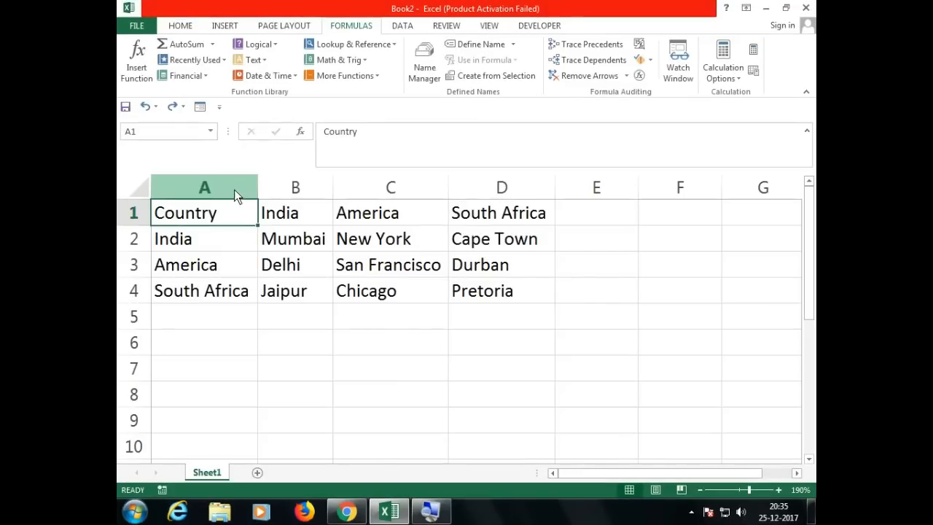
Review the country column, the city lists beneath India, America and South Africa, and the header in D1.
{"action": "left_click", "coordinate": [234, 189]}
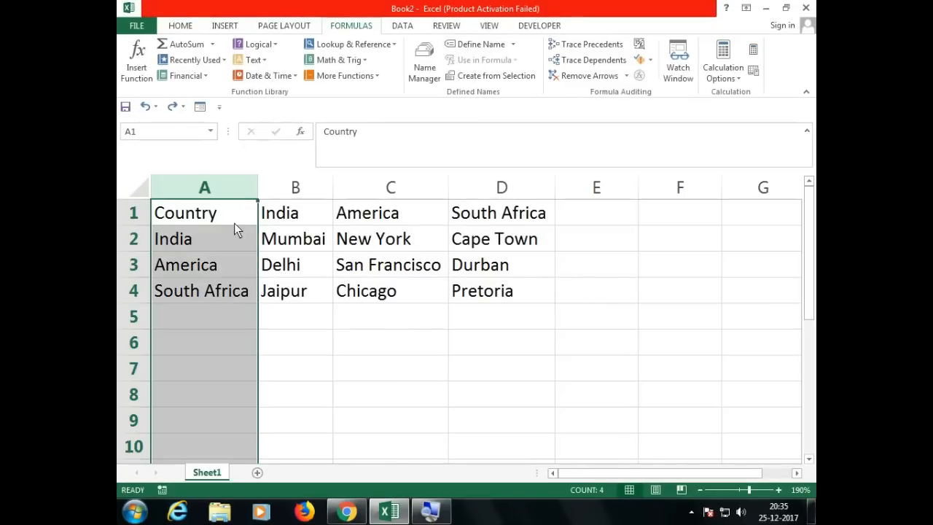
{"action": "left_click", "coordinate": [299, 191]}
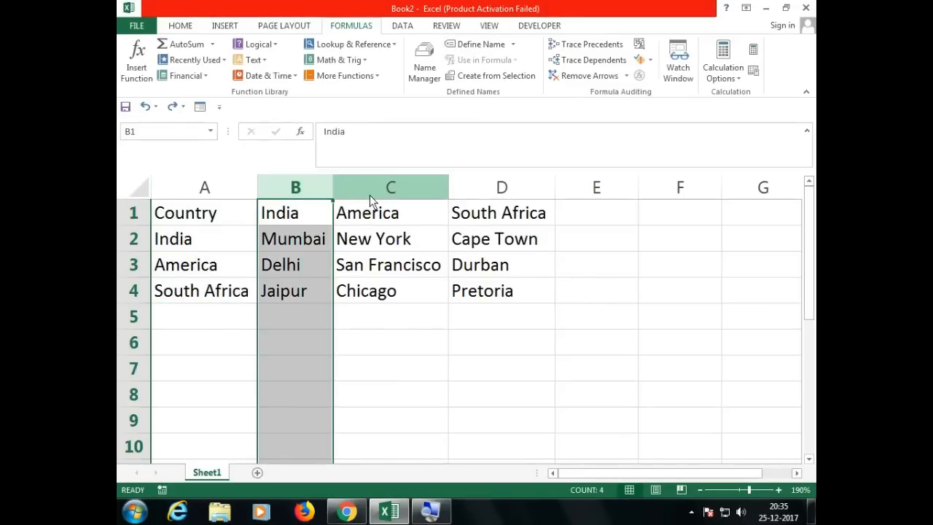
{"action": "left_click_drag", "start_coordinate": [315, 243], "coordinate": [314, 291]}
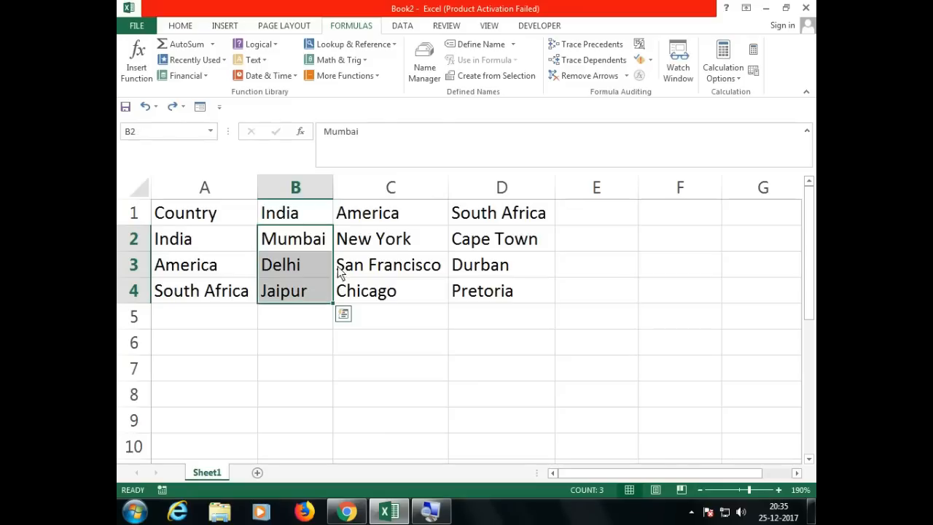
{"action": "left_click_drag", "start_coordinate": [384, 245], "coordinate": [387, 290]}
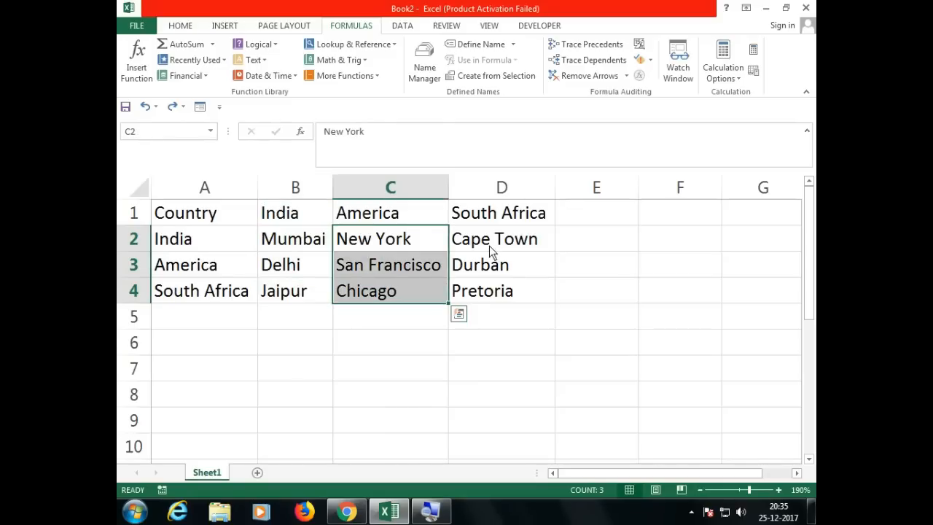
{"action": "left_click_drag", "start_coordinate": [489, 245], "coordinate": [492, 292]}
{"action": "left_click", "coordinate": [504, 222]}
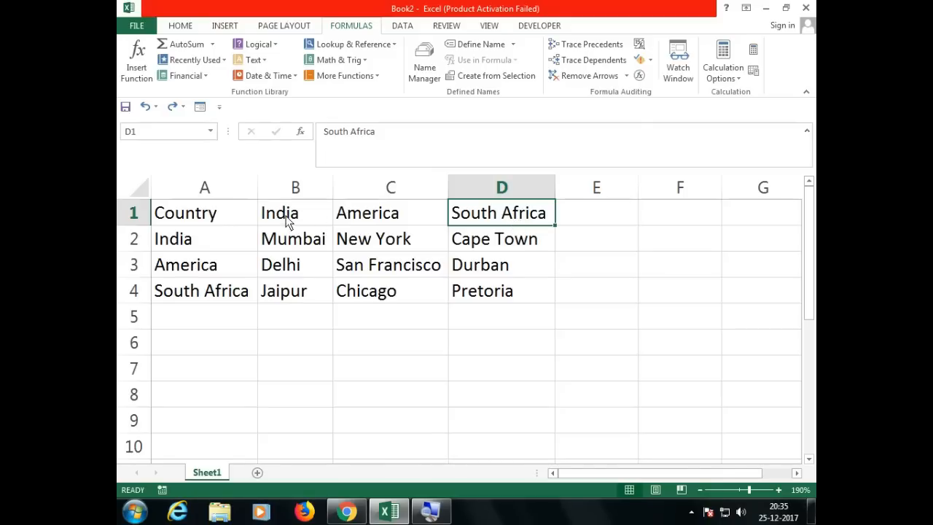
Define the range name country for column A and india for column B.
{"action": "left_click", "coordinate": [215, 186]}
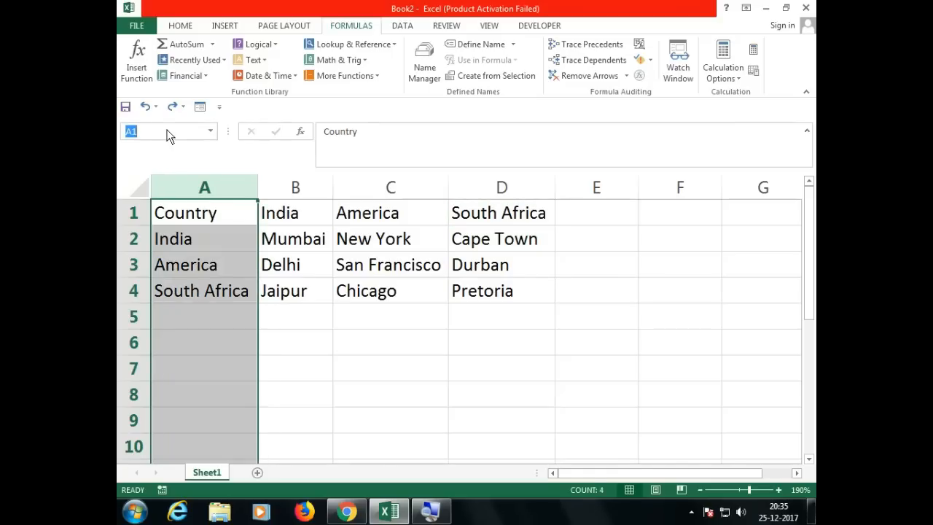
{"action": "type", "text": "country"}
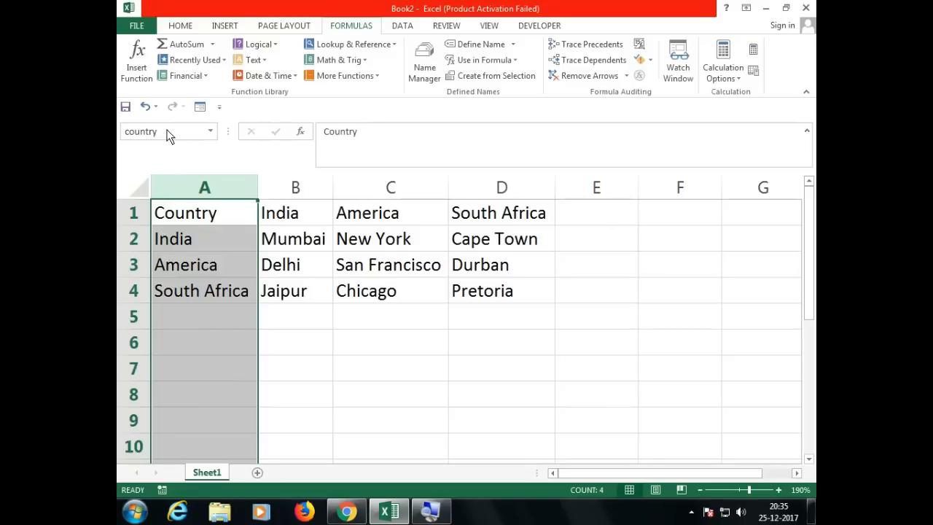
{"action": "left_click", "coordinate": [294, 187]}
{"action": "left_click", "coordinate": [168, 132]}
{"action": "type", "text": "india"}
{"action": "key", "text": "Return"}
Define the range name america for column C and widen the Name Box.
{"action": "left_click", "coordinate": [352, 183]}
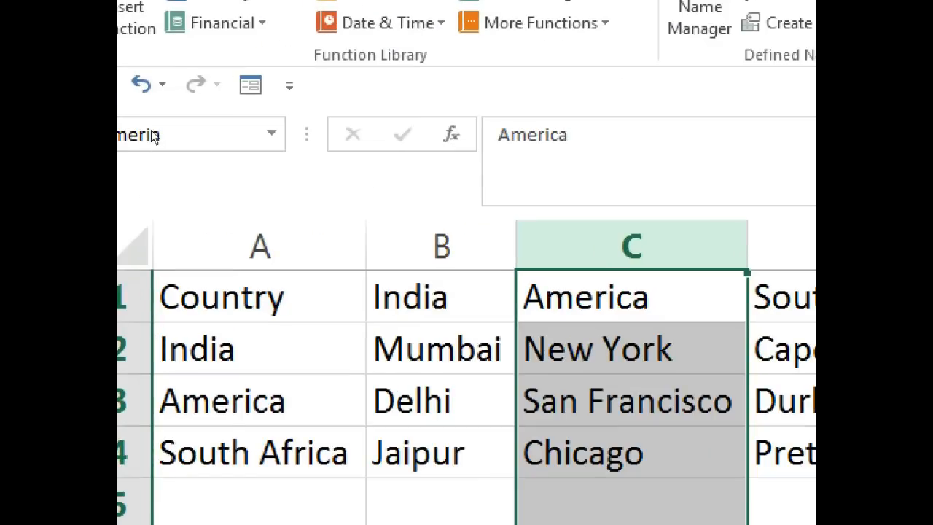
{"action": "type", "text": "a"}
{"action": "key", "text": "Return"}
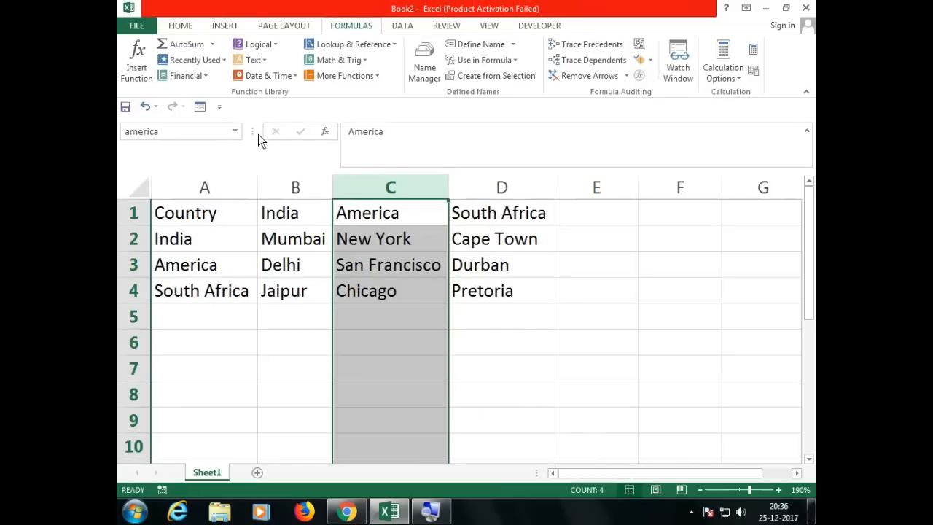
{"action": "left_click_drag", "start_coordinate": [258, 135], "coordinate": [273, 136]}
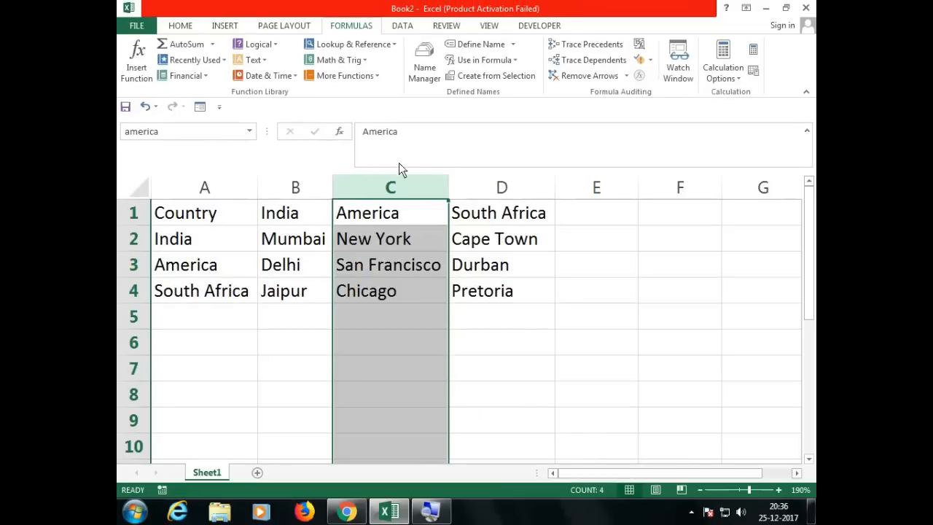
Define the range name south_africa for column D and widen the Name Box further.
{"action": "left_click", "coordinate": [492, 190]}
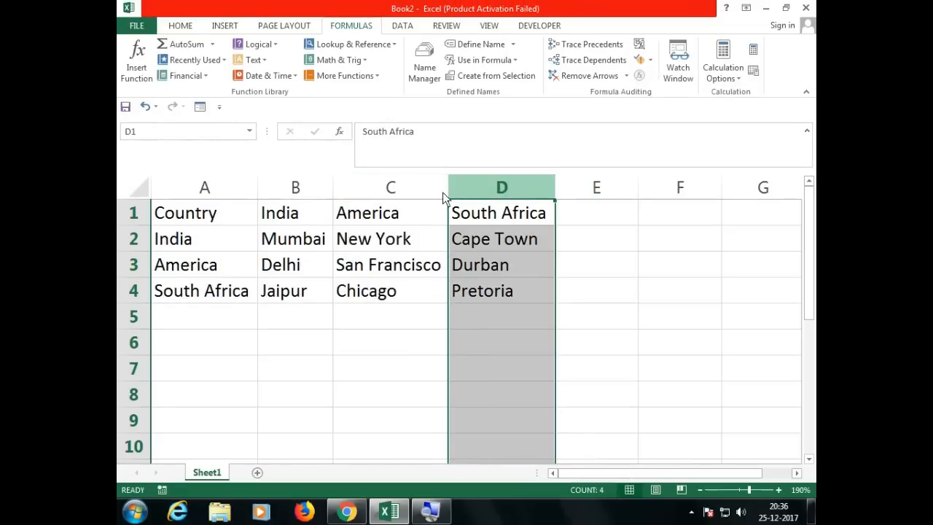
{"action": "left_click", "coordinate": [172, 133]}
{"action": "type", "text": "co"}
{"action": "key", "text": "BackSpace"}
{"action": "key", "text": "BackSpace"}
{"action": "type", "text": "sount"}
{"action": "key", "text": "BackSpace"}
{"action": "key", "text": "BackSpace"}
{"action": "type", "text": "thafrica"}
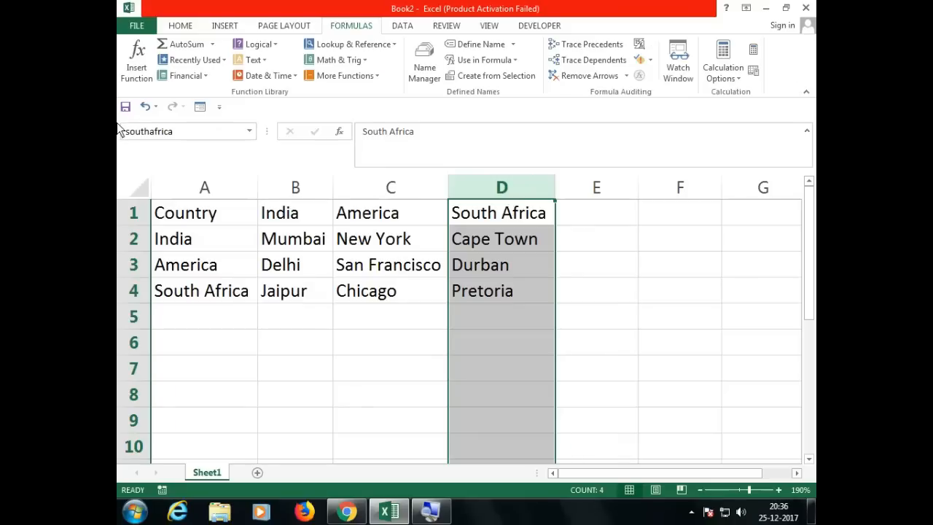
{"action": "key", "text": "BackSpace"}
{"action": "key", "text": "BackSpace"}
{"action": "key", "text": "BackSpace"}
{"action": "key", "text": "BackSpace"}
{"action": "key", "text": "BackSpace"}
{"action": "key", "text": "BackSpace"}
{"action": "type", "text": "_africa"}
{"action": "key", "text": "Return"}
{"action": "left_click_drag", "start_coordinate": [267, 130], "coordinate": [297, 134]}
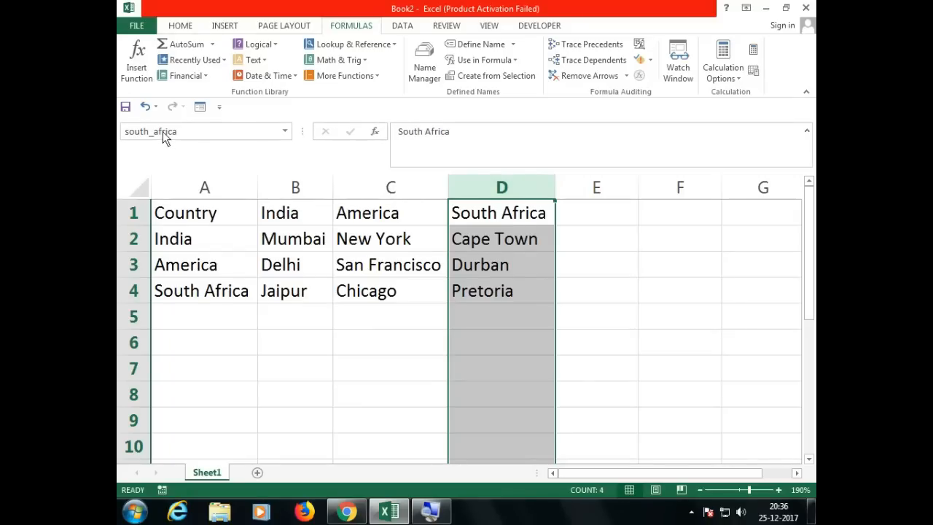
{"action": "left_click", "coordinate": [349, 244]}
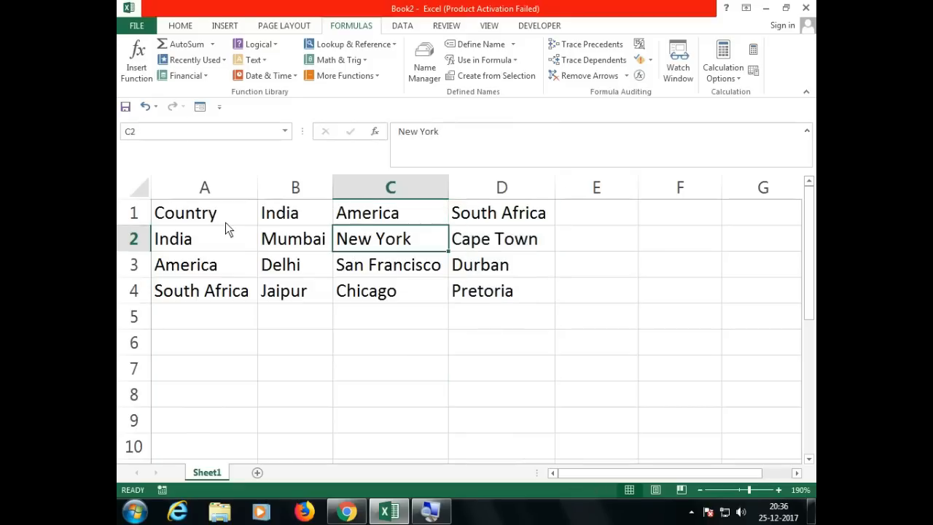
{"action": "left_click", "coordinate": [218, 218]}
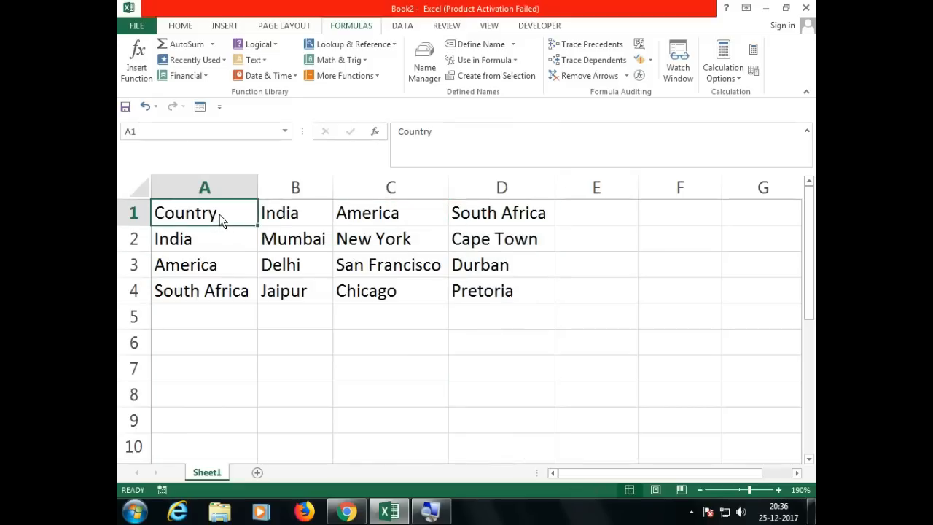
Add a new worksheet, enter the header Select Country in A1 and fit column A to it.
{"action": "left_click", "coordinate": [256, 472]}
{"action": "scroll", "coordinate": [223, 324], "scroll_direction": "up", "scroll_amount": 8}
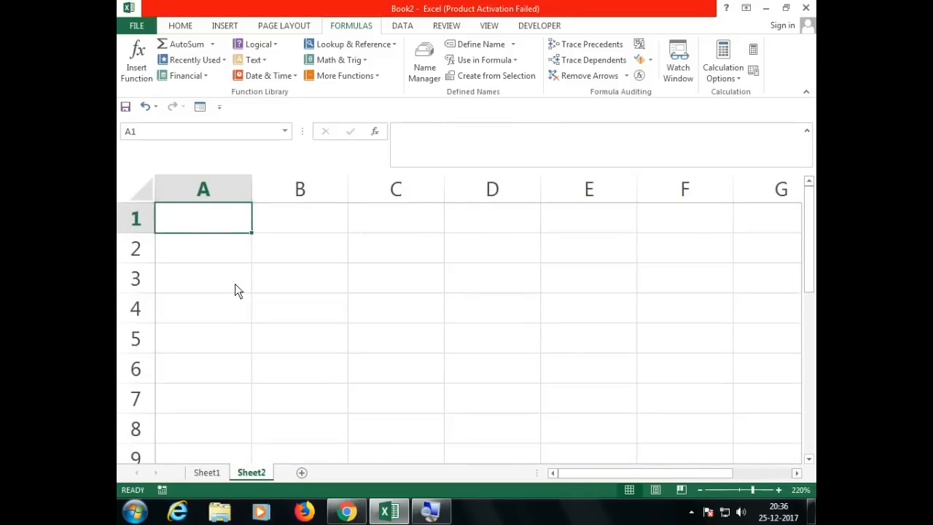
{"action": "type", "text": "Select Country"}
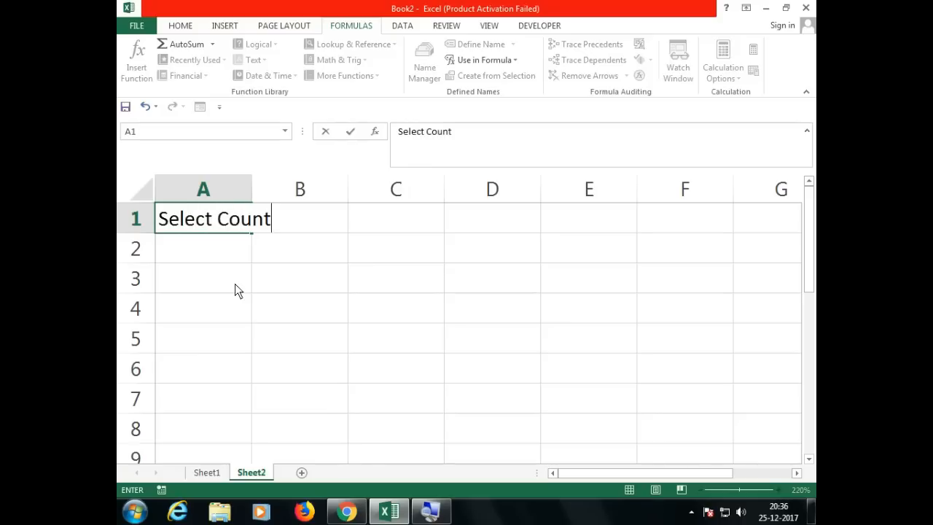
{"action": "key", "text": "Return"}
{"action": "double_click", "coordinate": [253, 193]}
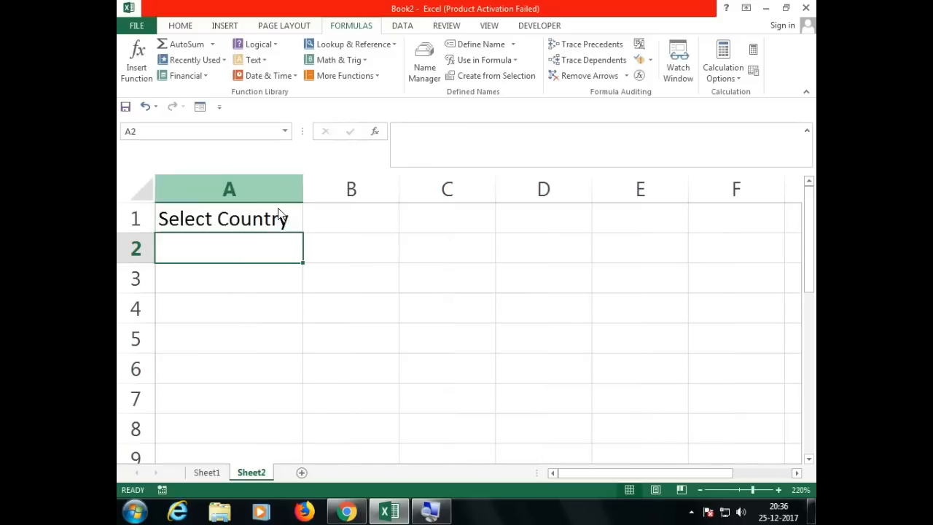
Enter the header Select City in B1 and fit column B to its text.
{"action": "left_click", "coordinate": [334, 213]}
{"action": "type", "text": "Select Citty"}
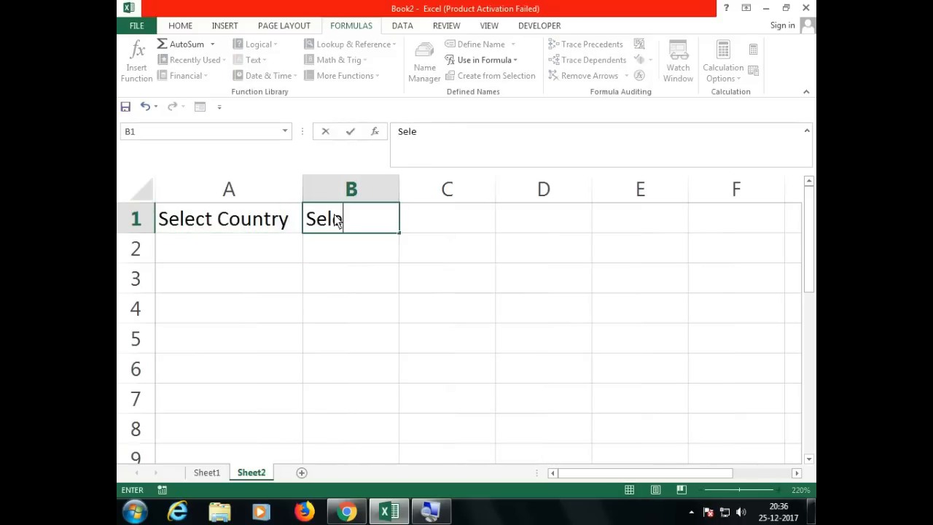
{"action": "key", "text": "BackSpace"}
{"action": "key", "text": "BackSpace"}
{"action": "type", "text": "y"}
{"action": "key", "text": "Return"}
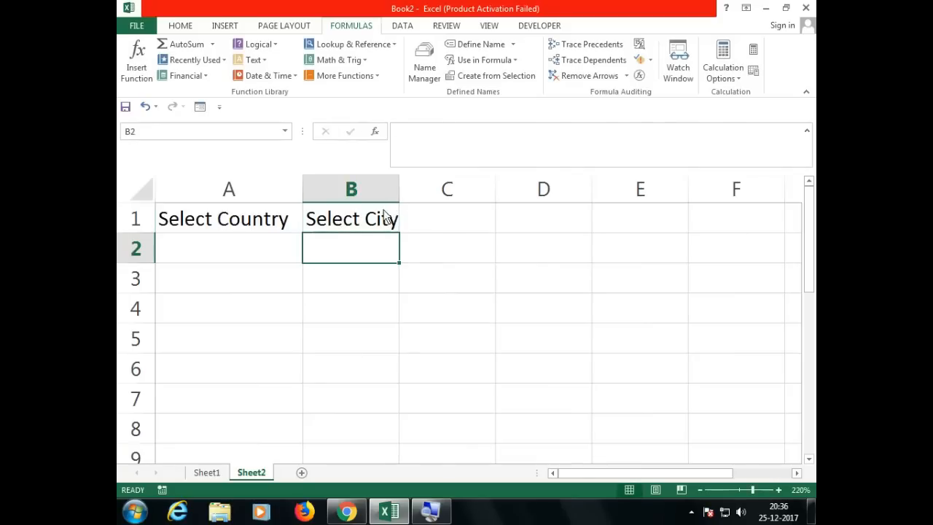
{"action": "left_click", "coordinate": [398, 193]}
{"action": "scroll", "coordinate": [250, 250], "scroll_direction": "up", "scroll_amount": 3}
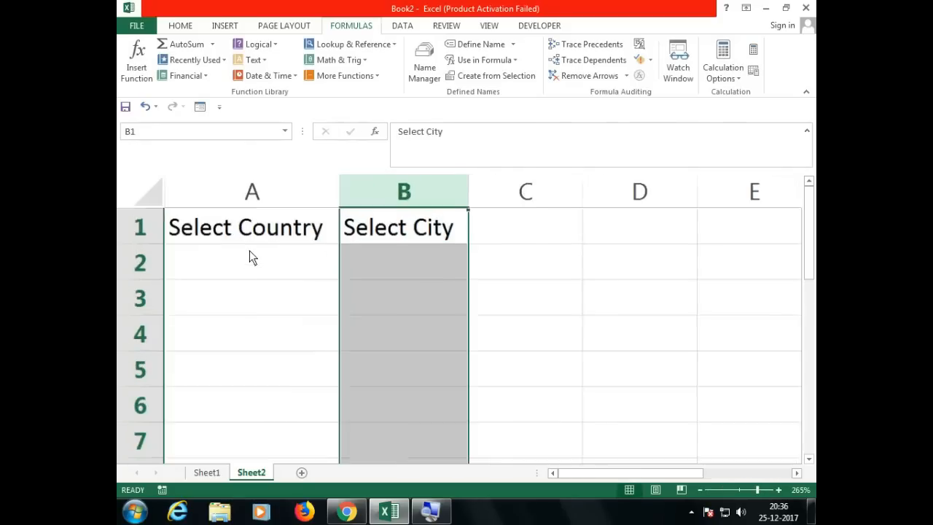
Apply list data validation to A2 with the source =country.
{"action": "left_click", "coordinate": [245, 263]}
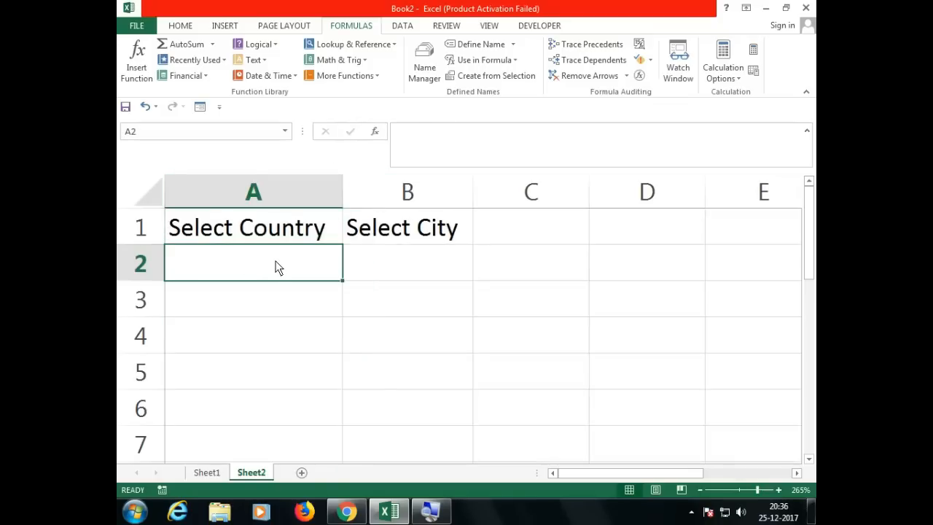
{"action": "left_click", "coordinate": [402, 25]}
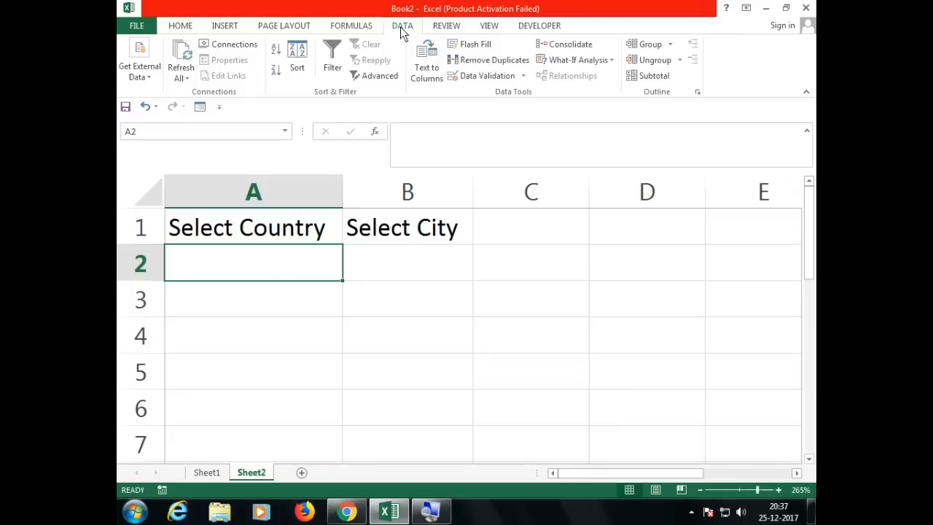
{"action": "left_click", "coordinate": [487, 76]}
{"action": "left_click", "coordinate": [368, 118]}
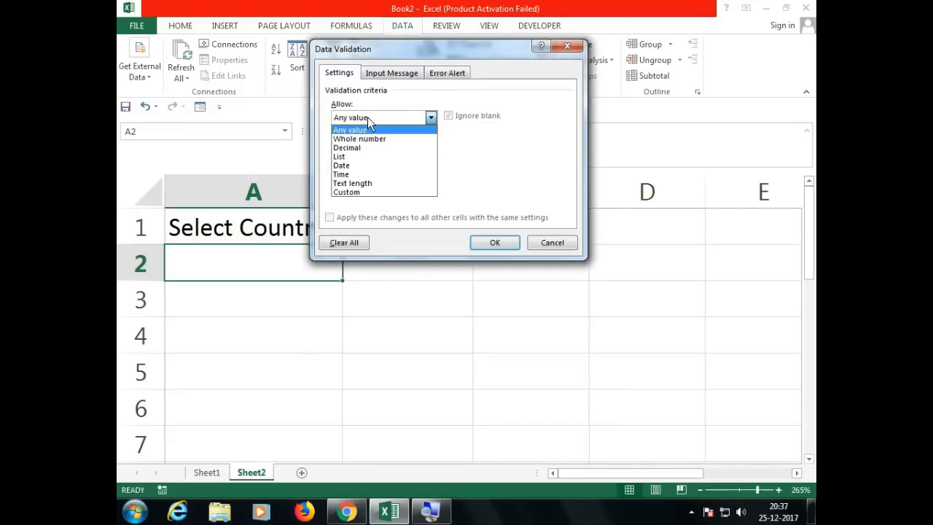
{"action": "left_click", "coordinate": [357, 156]}
{"action": "left_click", "coordinate": [357, 174]}
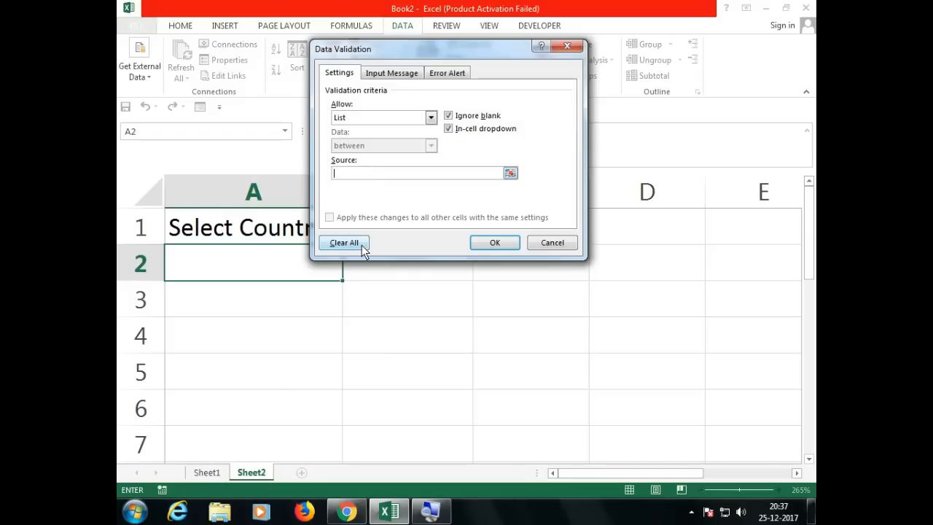
{"action": "type", "text": "=country"}
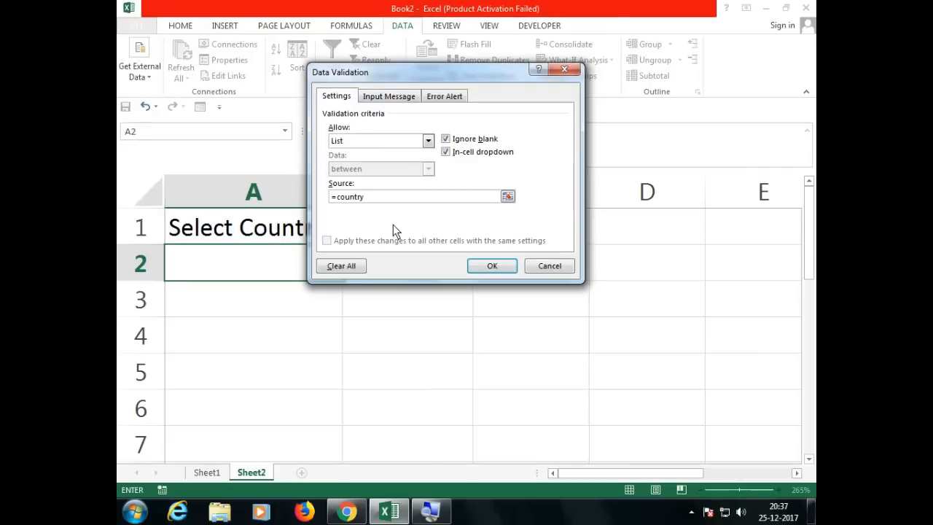
{"action": "left_click", "coordinate": [494, 266]}
{"action": "left_click", "coordinate": [347, 274]}
{"action": "left_click", "coordinate": [306, 274]}
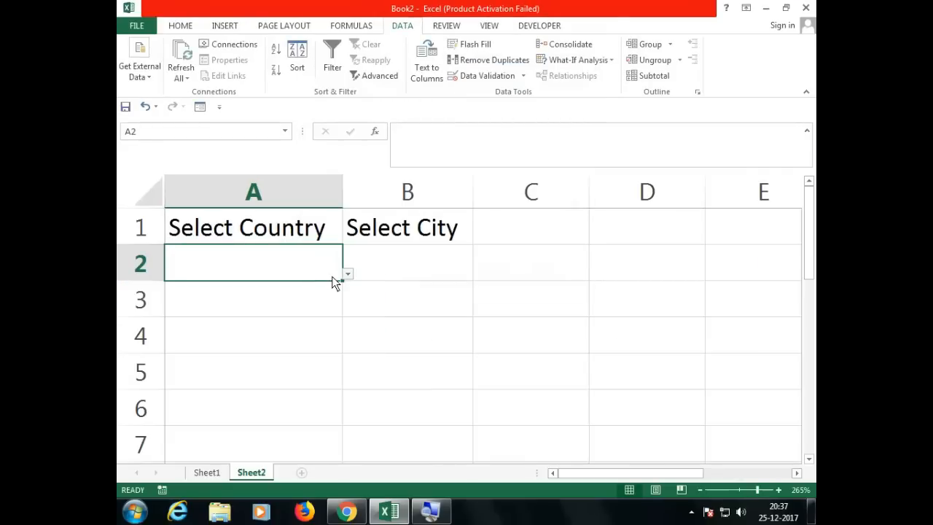
Fill the country validation from A2 down to A6 and check the drop-down list in A3.
{"action": "left_click_drag", "start_coordinate": [342, 280], "coordinate": [340, 415]}
{"action": "left_click", "coordinate": [342, 307]}
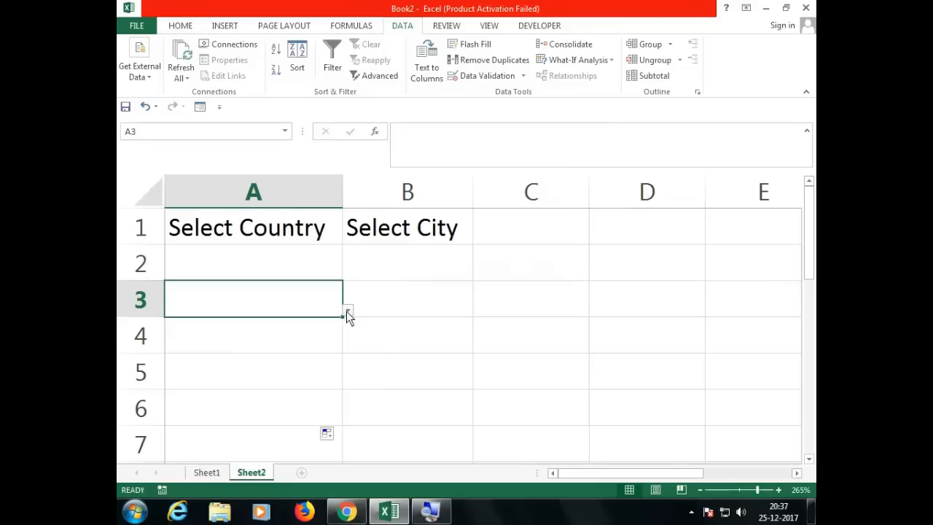
{"action": "left_click", "coordinate": [347, 311]}
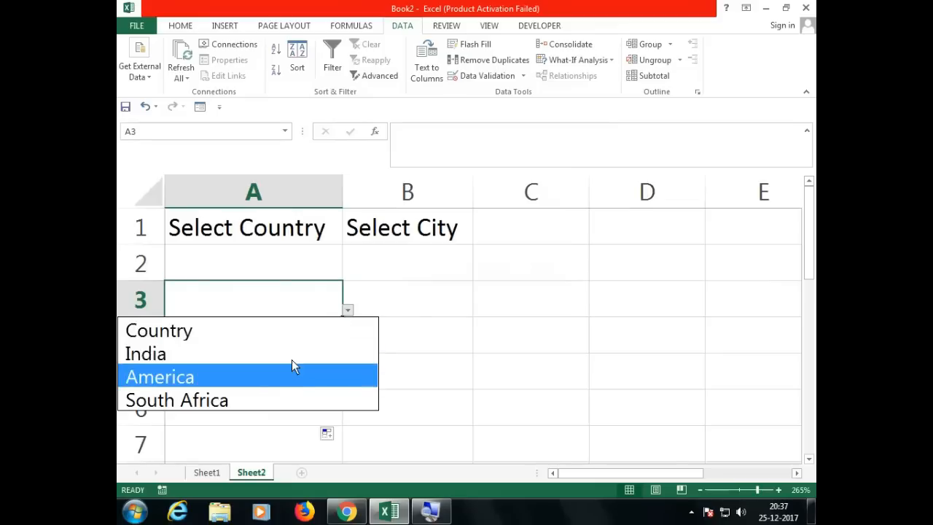
{"action": "left_click", "coordinate": [314, 271]}
Choose India from the country list in A2.
{"action": "left_click", "coordinate": [327, 264]}
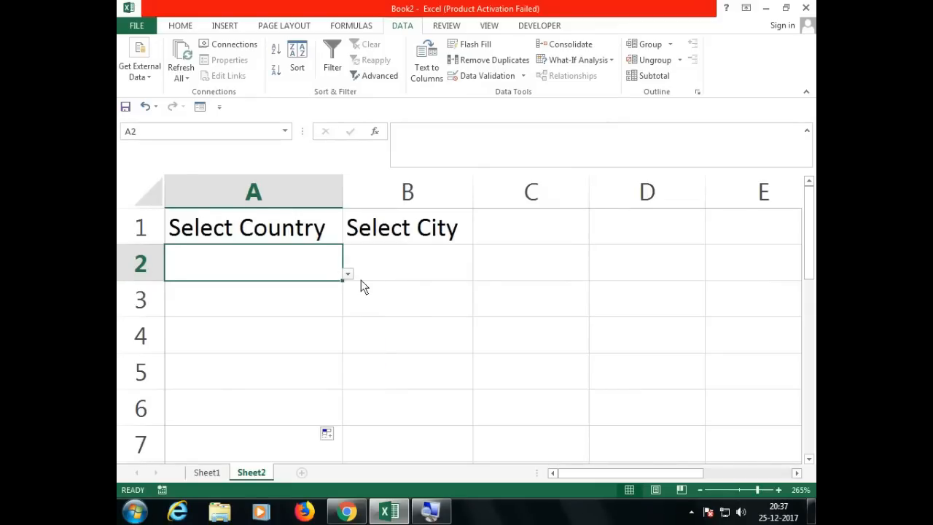
{"action": "left_click", "coordinate": [348, 274]}
{"action": "left_click", "coordinate": [262, 316]}
Apply list data validation to B2 with the source =indirect(A2), using a relative reference to the country cell.
{"action": "left_click", "coordinate": [413, 264]}
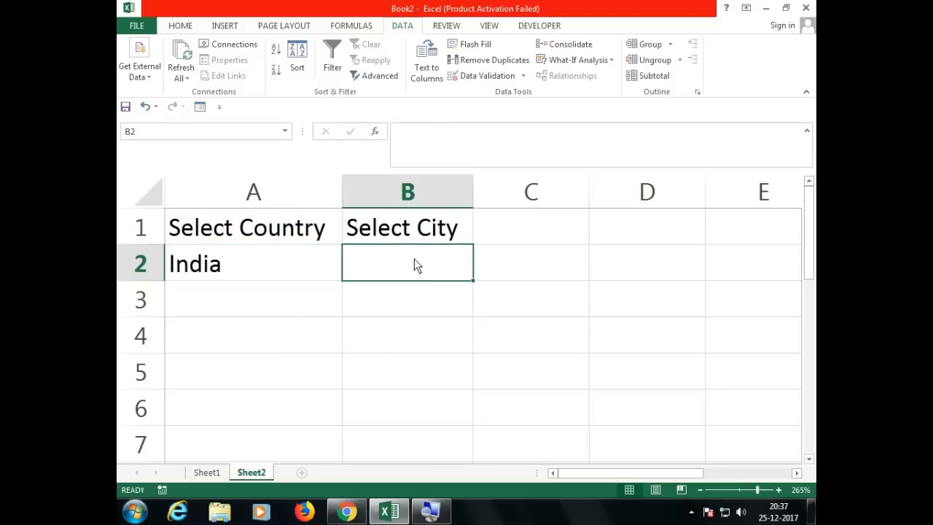
{"action": "left_click", "coordinate": [482, 78]}
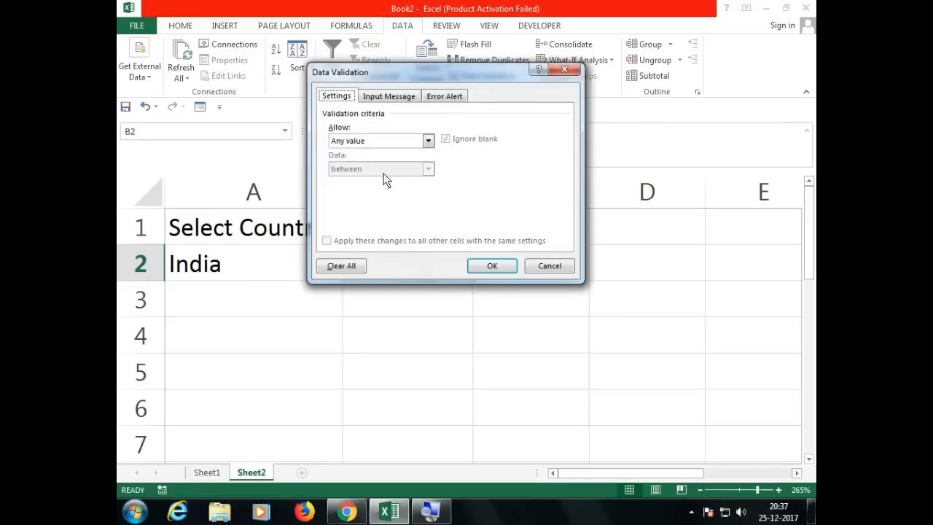
{"action": "left_click", "coordinate": [376, 138]}
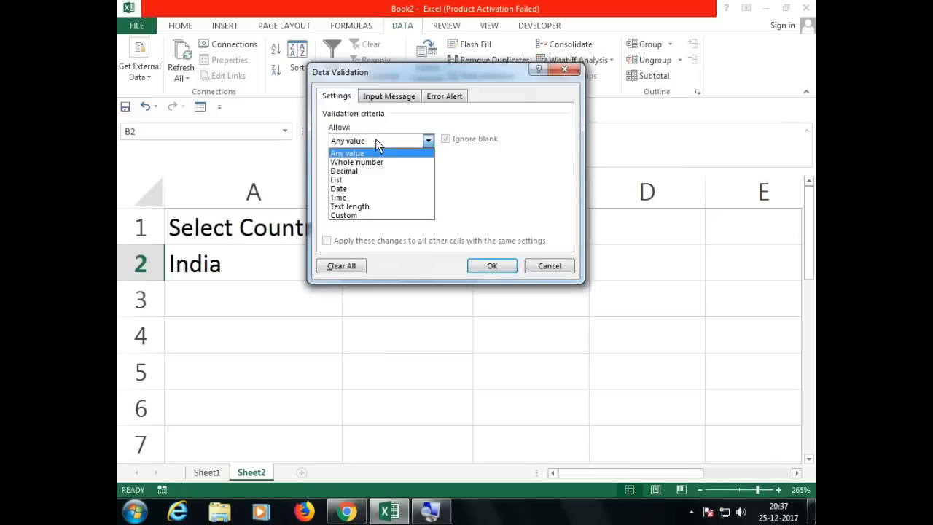
{"action": "left_click", "coordinate": [346, 180]}
{"action": "left_click", "coordinate": [347, 194]}
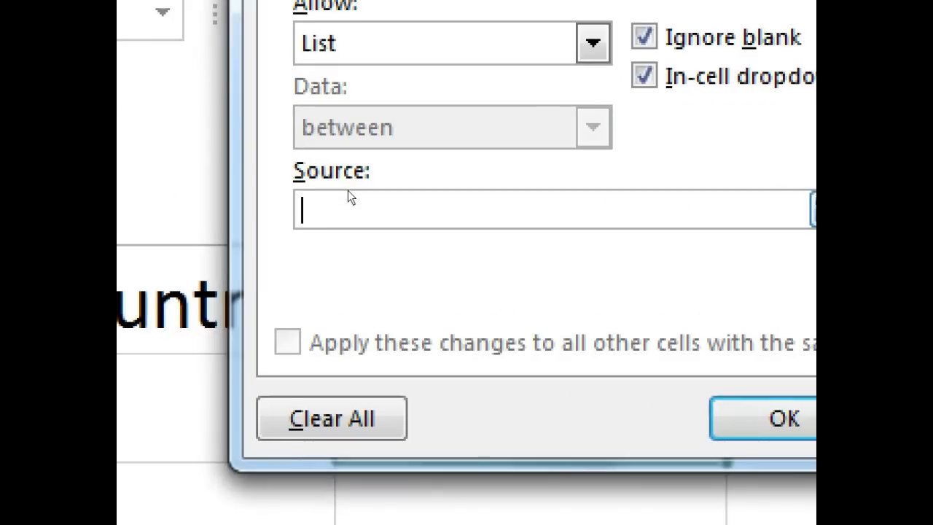
{"action": "type", "text": "=indirect"}
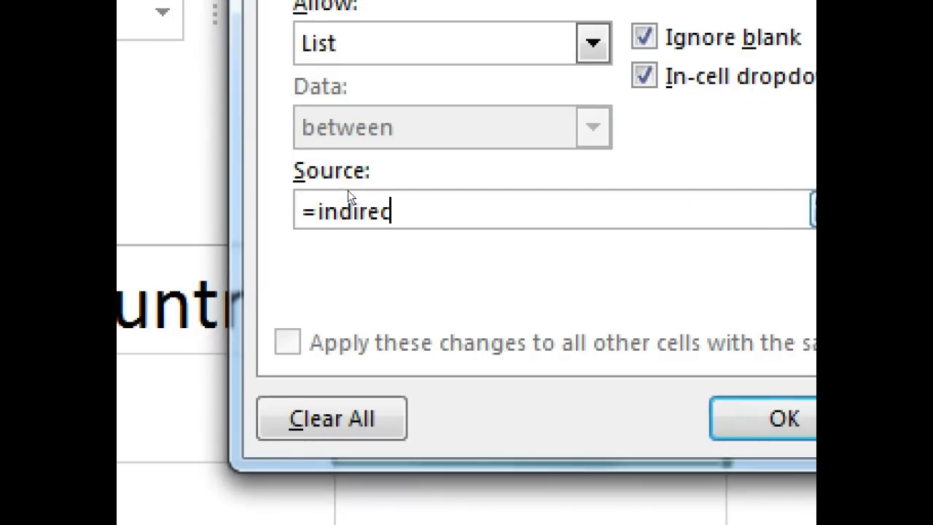
{"action": "type", "text": "("}
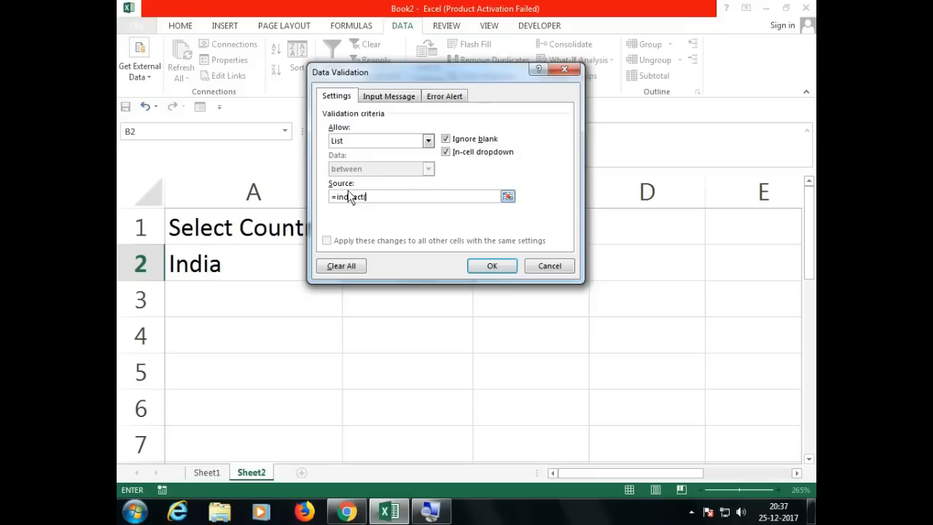
{"action": "left_click", "coordinate": [260, 265]}
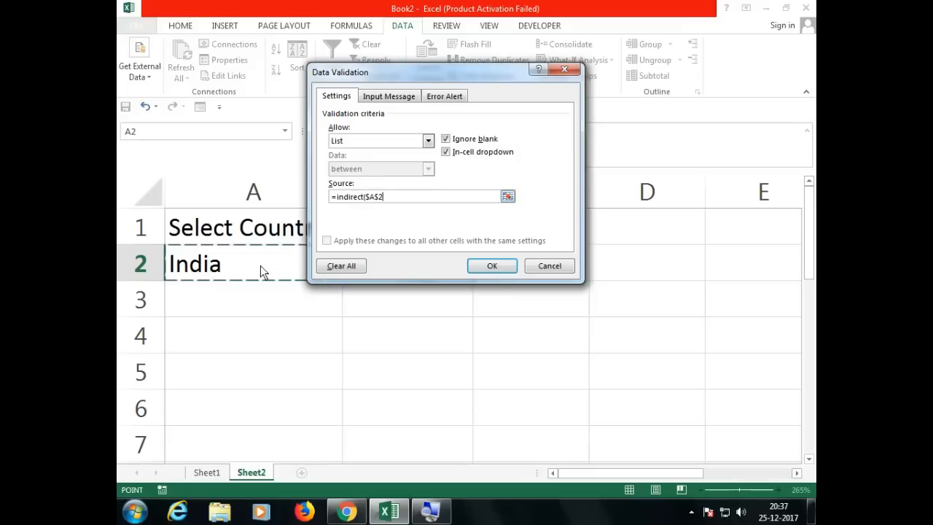
{"action": "key", "text": "F4"}
{"action": "key", "text": "F4"}
{"action": "key", "text": "F4"}
{"action": "type", "text": ")"}
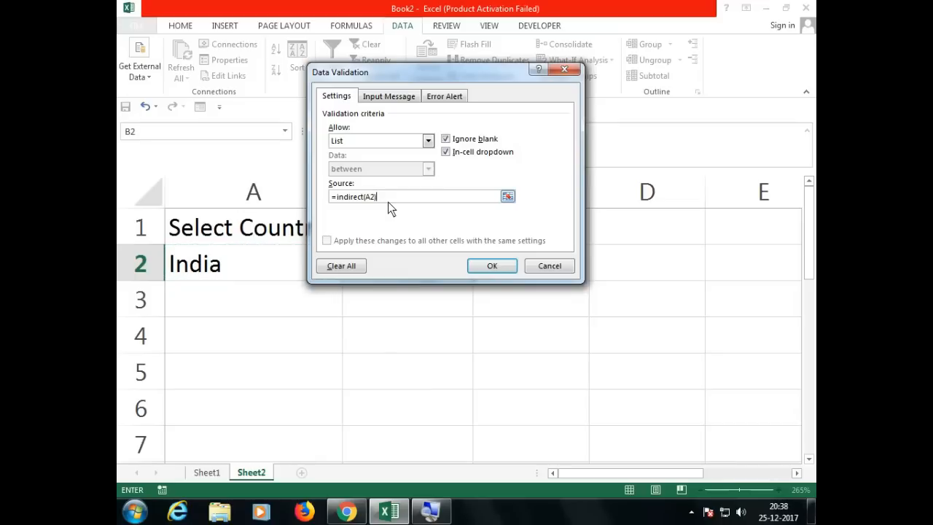
{"action": "left_click", "coordinate": [485, 263]}
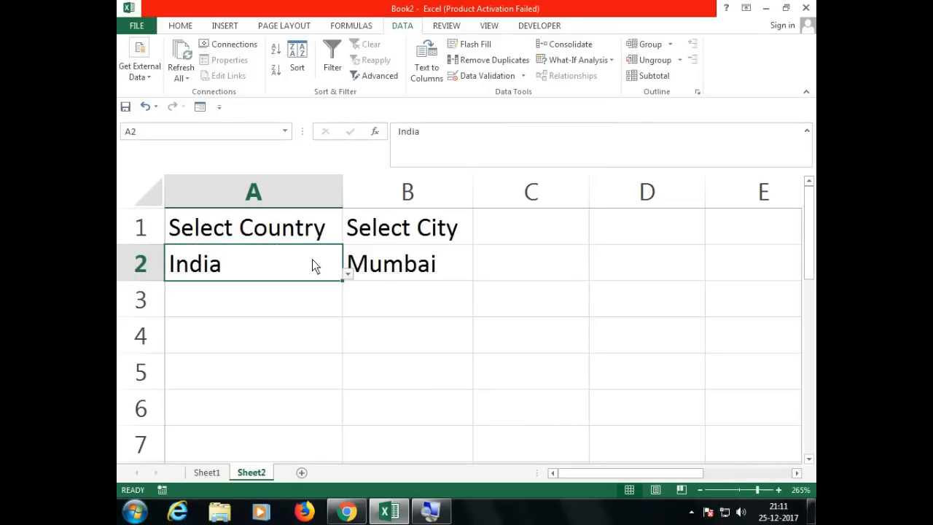
Test the dependent lists with India in A2, picking Delhi and finally Mumbai as the city in B2.
{"action": "left_click", "coordinate": [349, 275]}
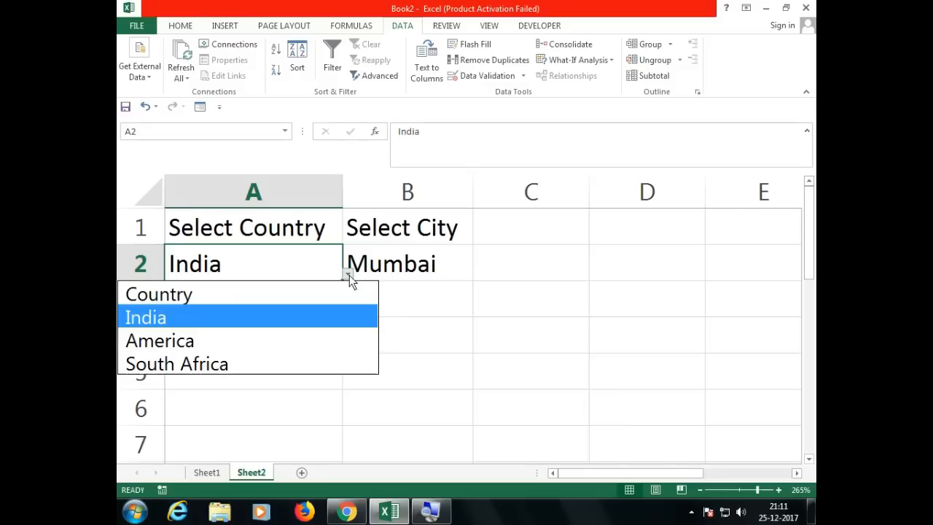
{"action": "left_click", "coordinate": [207, 317]}
{"action": "left_click", "coordinate": [436, 264]}
{"action": "left_click", "coordinate": [478, 274]}
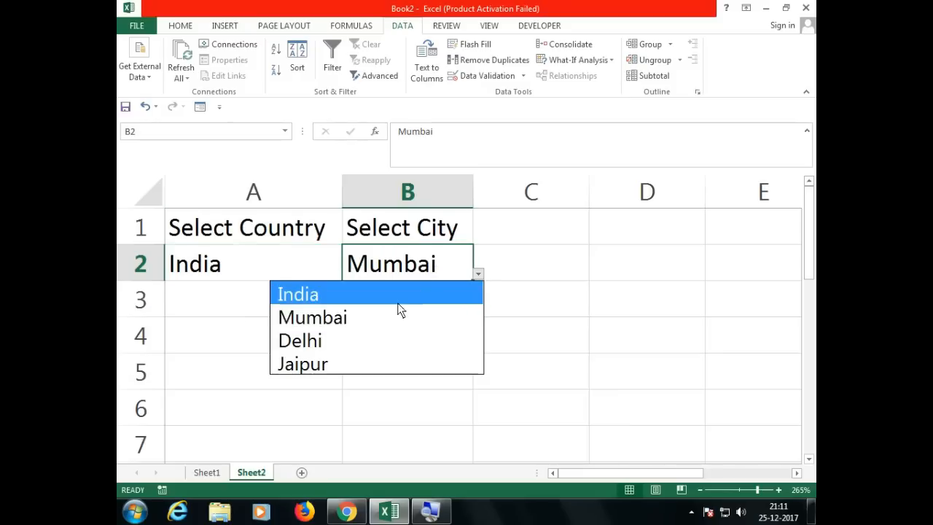
{"action": "left_click", "coordinate": [377, 339]}
{"action": "left_click", "coordinate": [478, 274]}
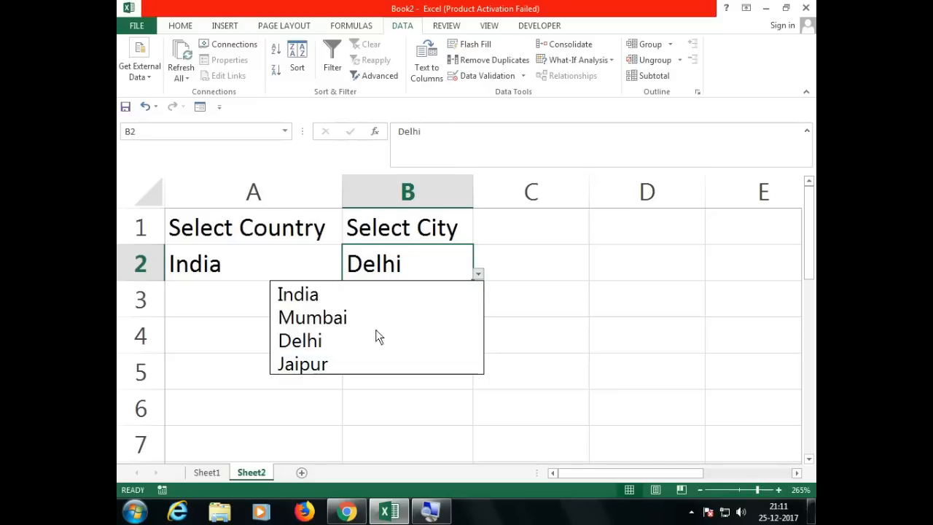
{"action": "left_click", "coordinate": [369, 319]}
Test the dependent lists with America as the country in A2 and New York as the city in B2.
{"action": "left_click", "coordinate": [337, 277]}
{"action": "left_click", "coordinate": [348, 276]}
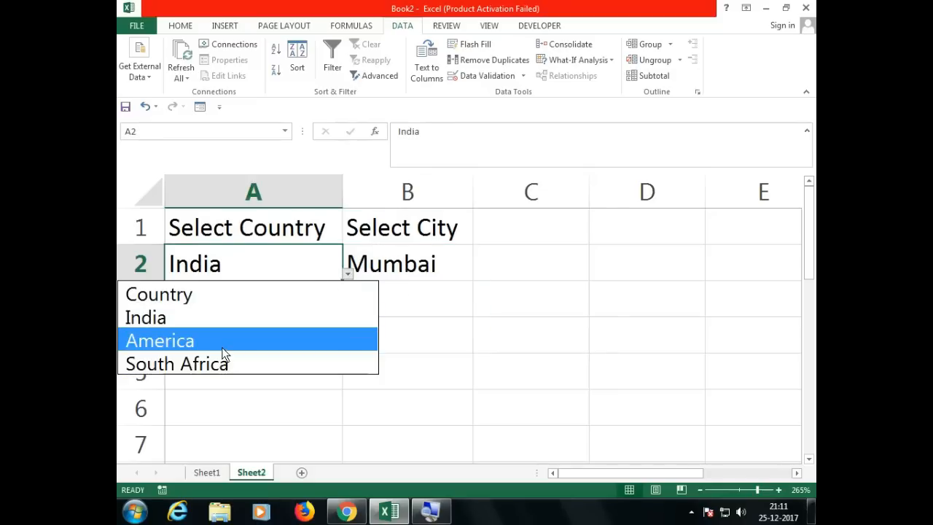
{"action": "left_click", "coordinate": [222, 347]}
{"action": "left_click", "coordinate": [466, 265]}
{"action": "left_click", "coordinate": [479, 276]}
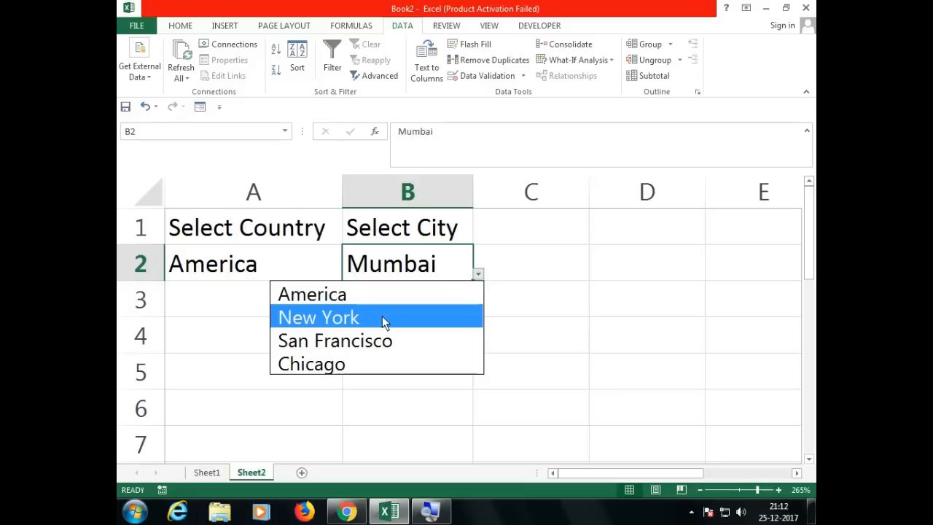
{"action": "left_click", "coordinate": [382, 317]}
Choose South Africa as the country in A2 and check the dependent city cell B2.
{"action": "left_click", "coordinate": [331, 271]}
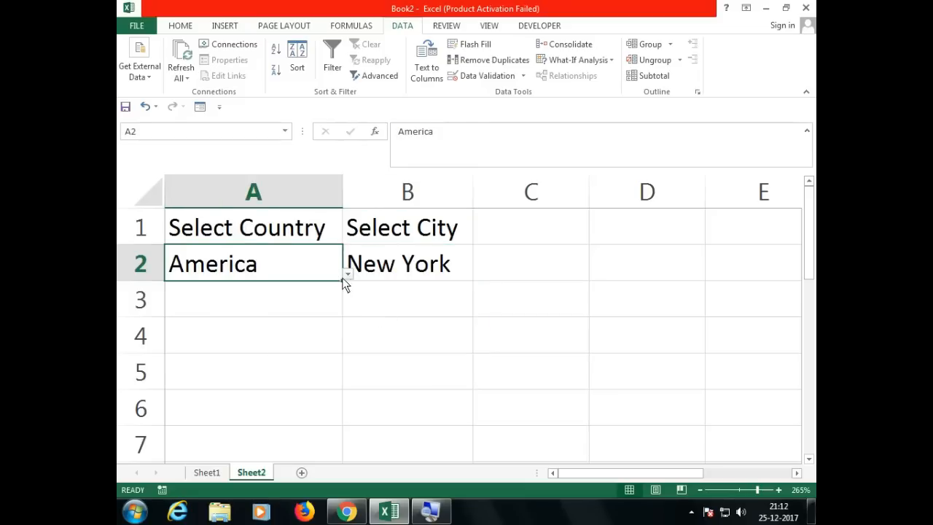
{"action": "left_click", "coordinate": [348, 274]}
{"action": "left_click", "coordinate": [264, 360]}
{"action": "left_click", "coordinate": [440, 271]}
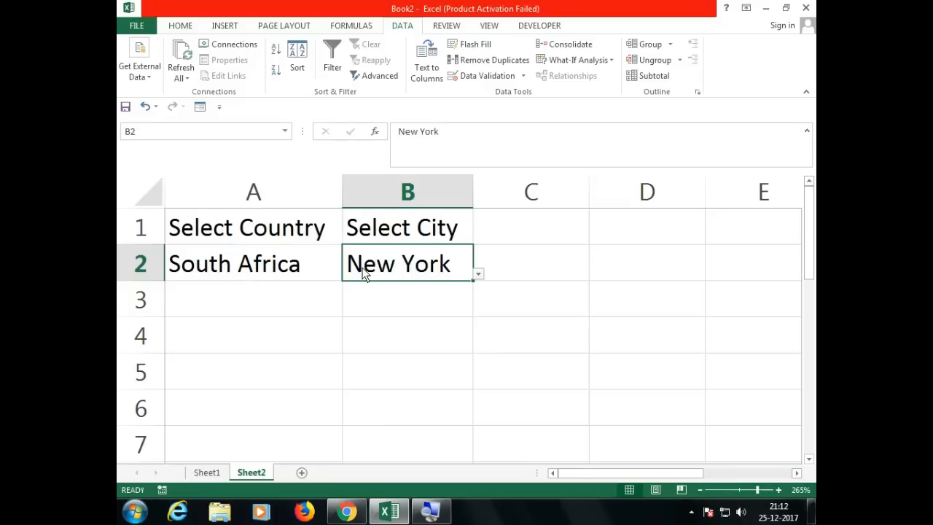
{"action": "left_click", "coordinate": [278, 276]}
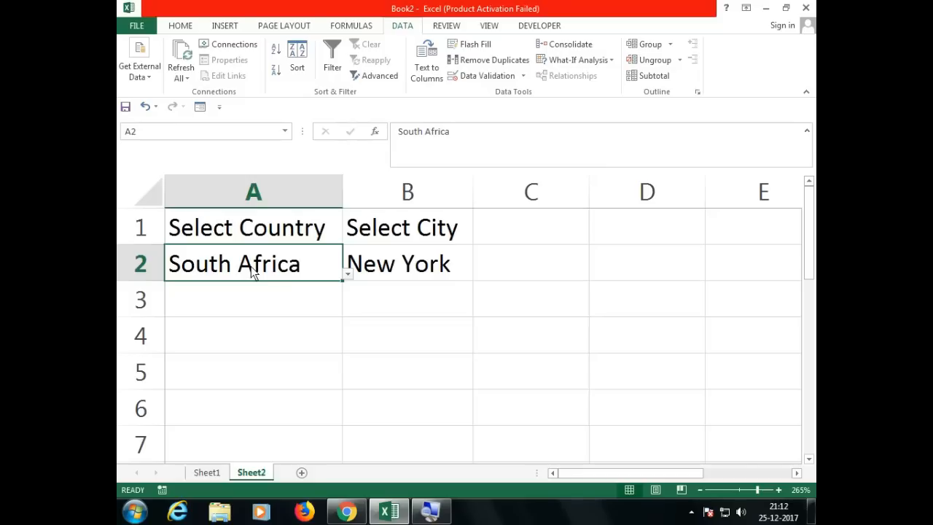
{"action": "left_click", "coordinate": [414, 267]}
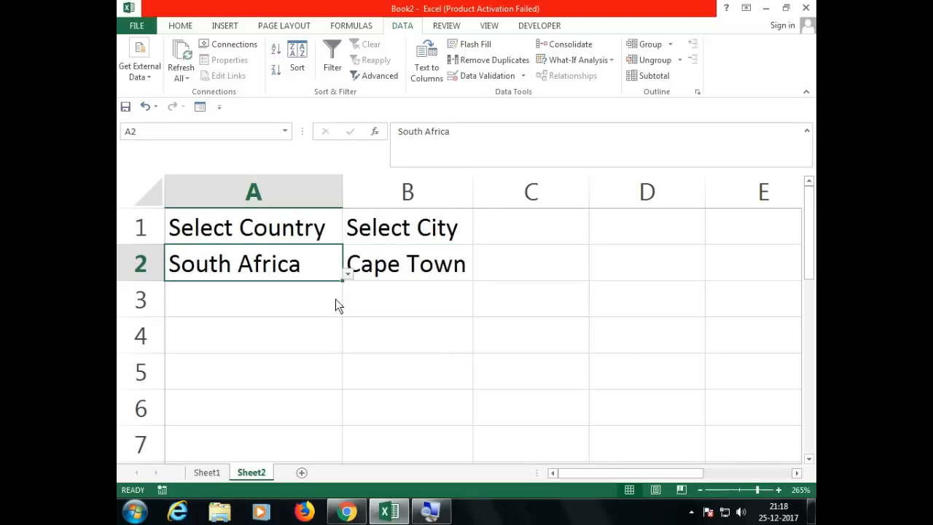
{"action": "left_click", "coordinate": [347, 274]}
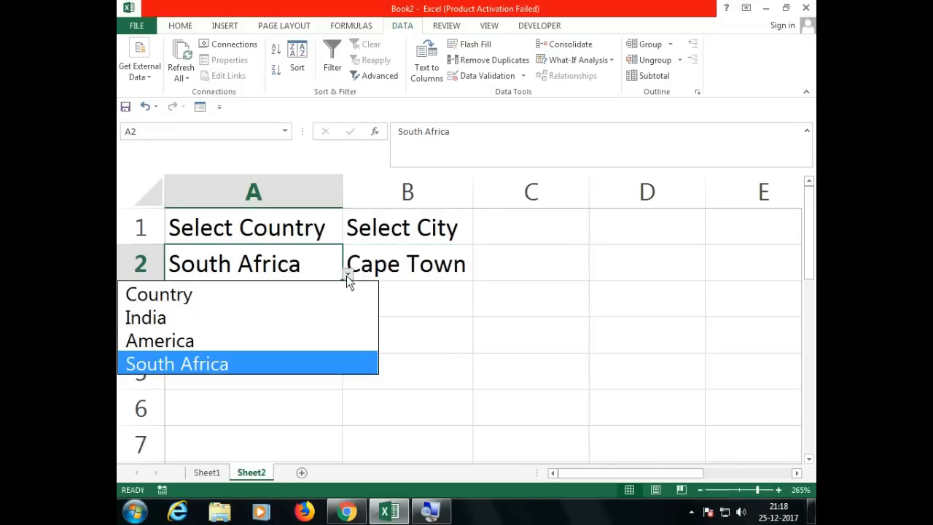
{"action": "left_click", "coordinate": [183, 363]}
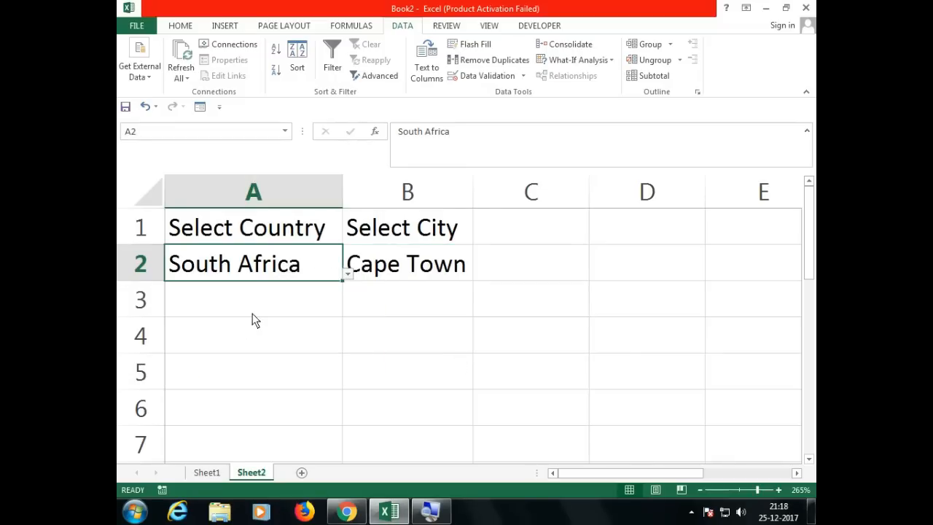
Check the defined name of the South Africa city column on Sheet1, and return to Sheet2.
{"action": "left_click", "coordinate": [219, 470]}
{"action": "left_click", "coordinate": [490, 191]}
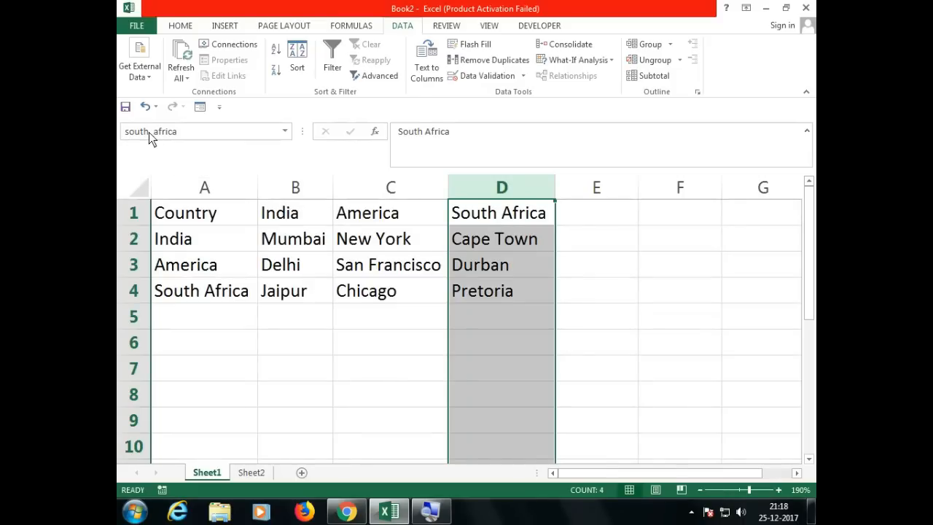
{"action": "left_click", "coordinate": [261, 473]}
Test the city list in B2 with Mumbai as the city and South Africa as the country in A2.
{"action": "left_click", "coordinate": [485, 314]}
{"action": "left_click", "coordinate": [348, 270]}
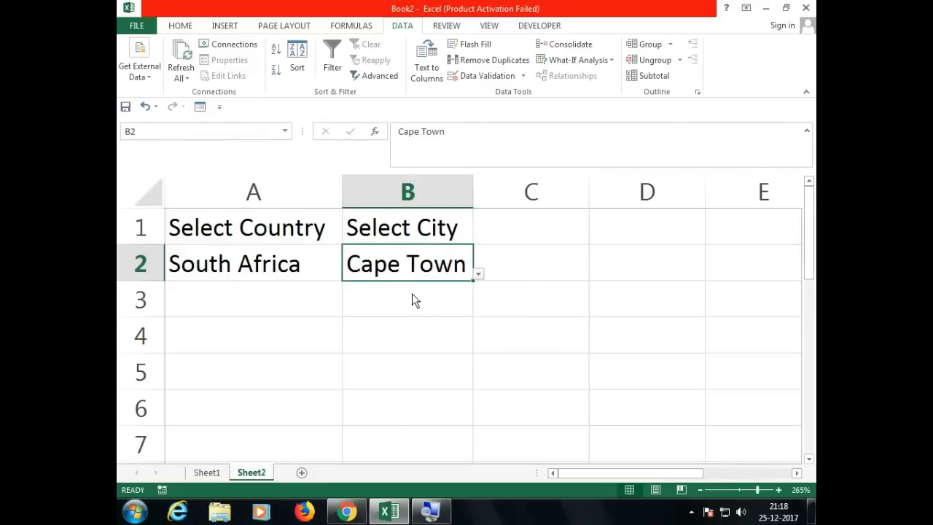
{"action": "left_click", "coordinate": [242, 275]}
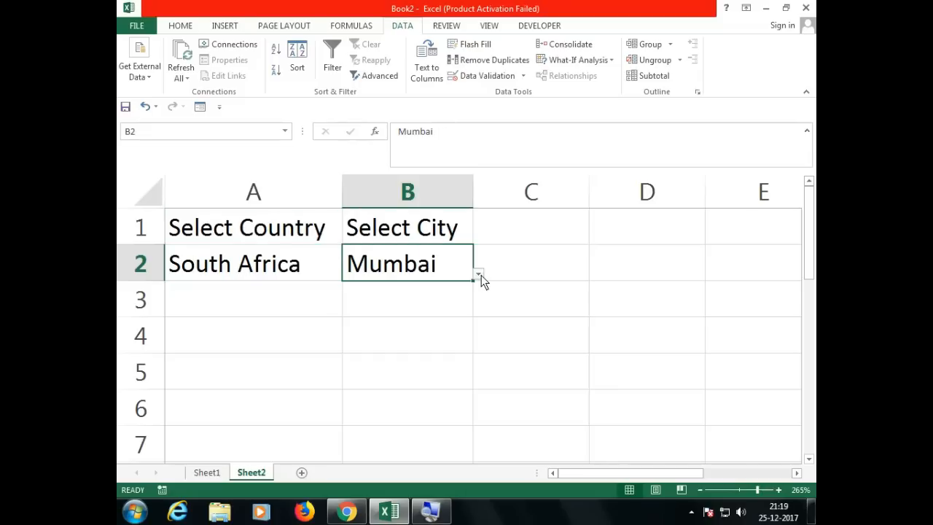
{"action": "left_click", "coordinate": [511, 309]}
Begin a formula in C4 that nests SUBSTITUTE inside INDIRECT, with country cell A2 as the text argument.
{"action": "left_click", "coordinate": [524, 344]}
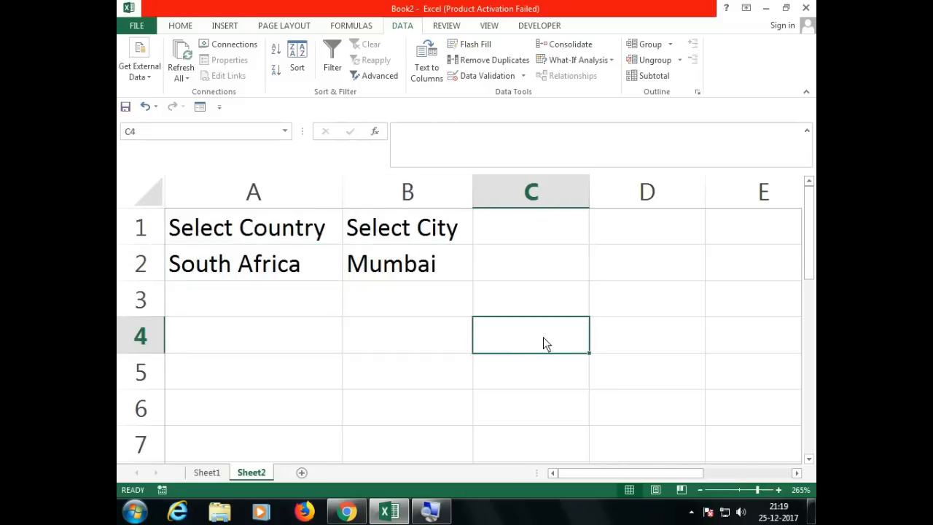
{"action": "type", "text": "=IND"}
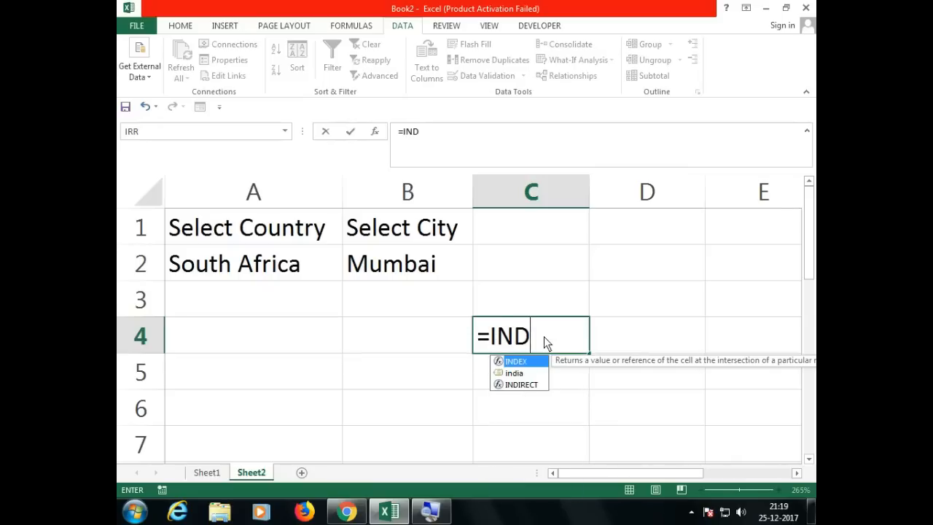
{"action": "key", "text": "Down"}
{"action": "key", "text": "Down"}
{"action": "key", "text": "Tab"}
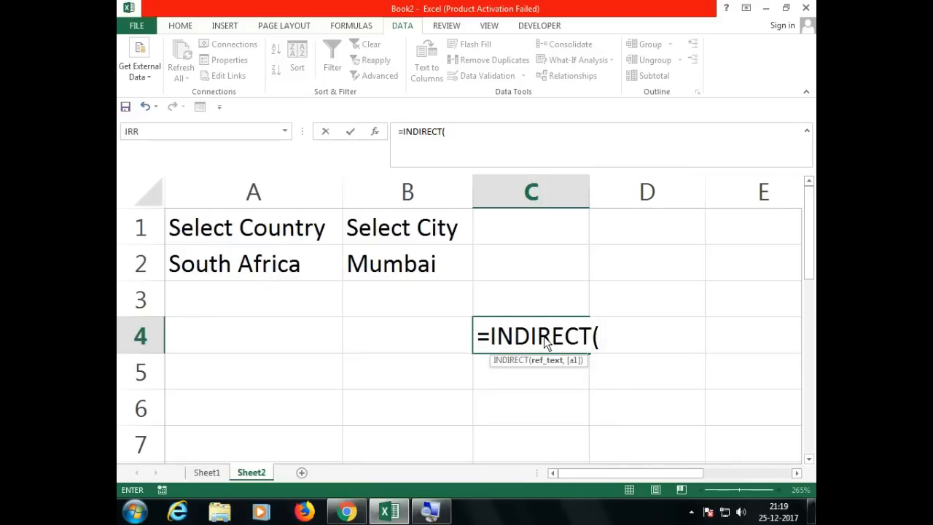
{"action": "type", "text": "SUB"}
{"action": "key", "text": "Tab"}
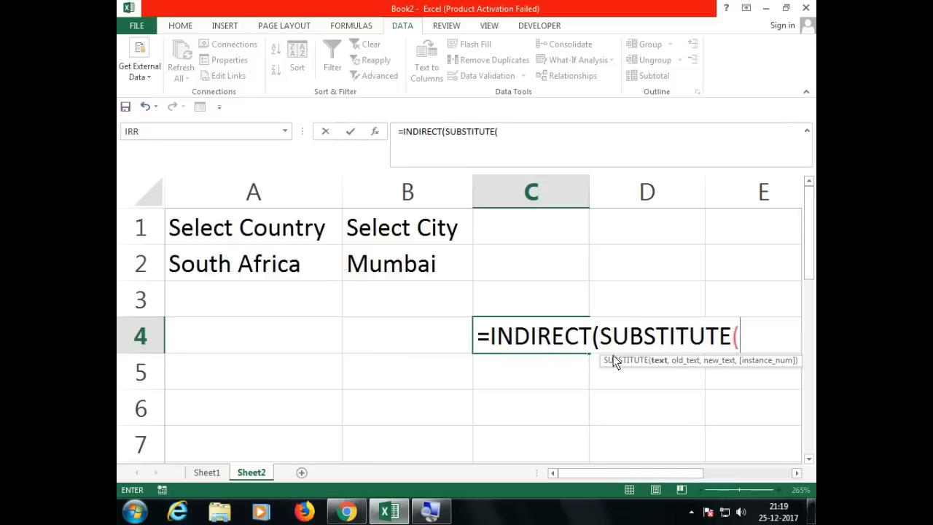
{"action": "left_click", "coordinate": [308, 267]}
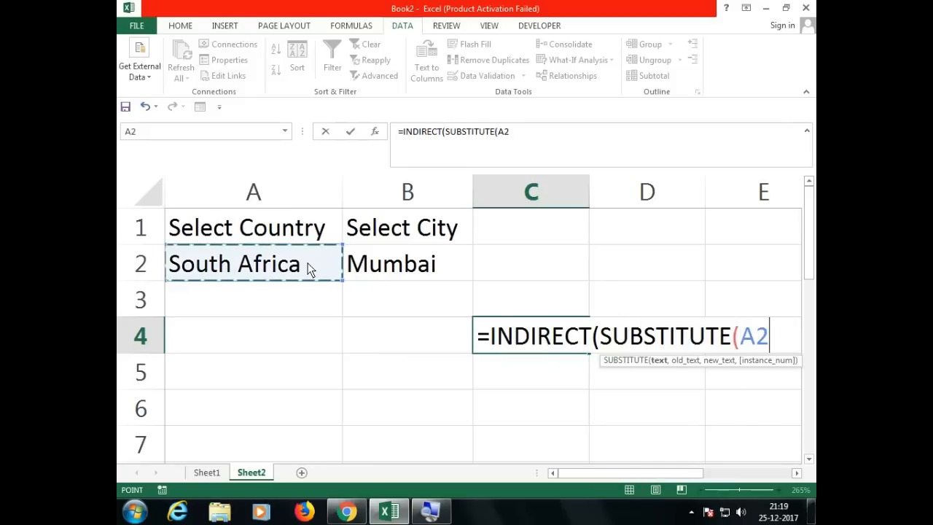
Set the old text of the SUBSTITUTE function in C4 to a single space, " ".
{"action": "left_click", "coordinate": [796, 472]}
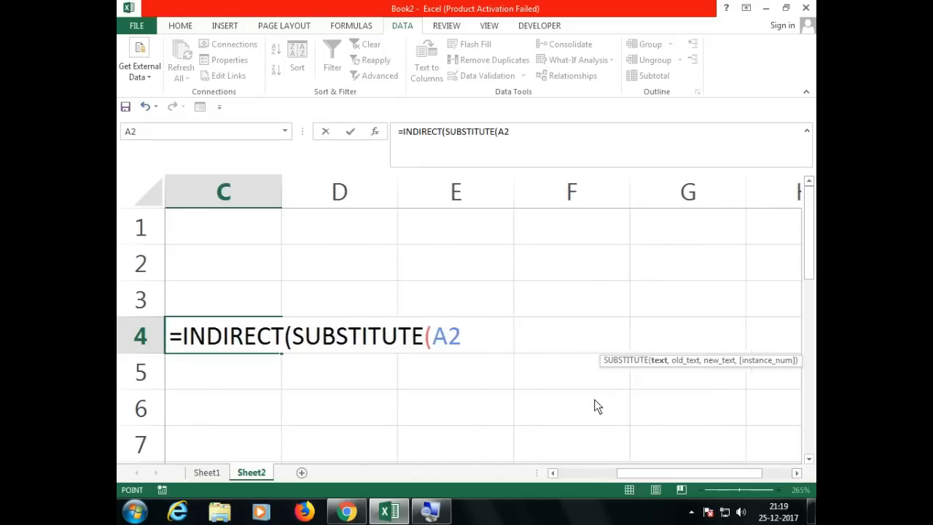
{"action": "type", "text": ","}
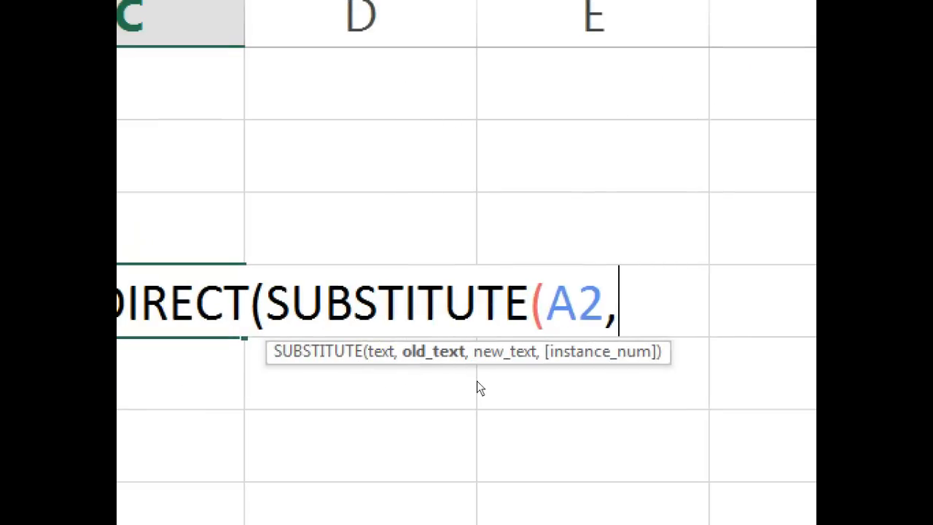
{"action": "type", "text": "\""}
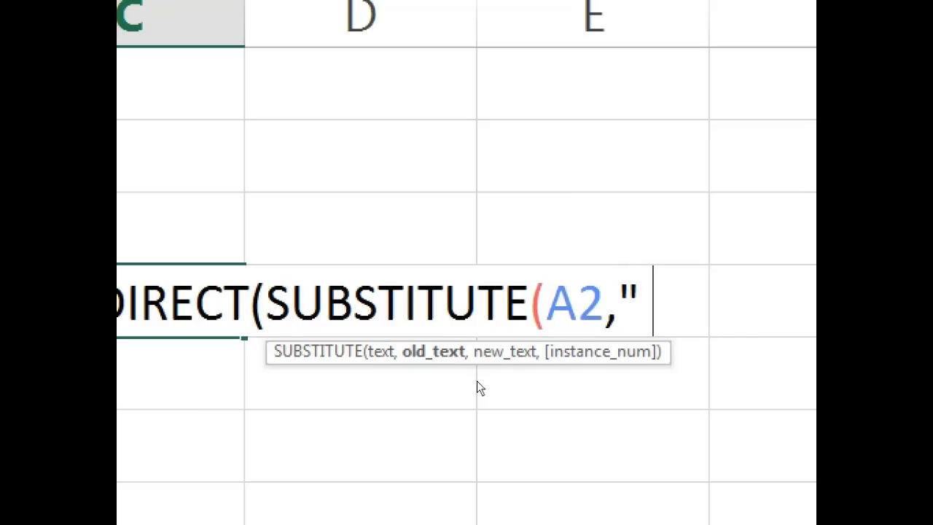
{"action": "type", "text": " \""}
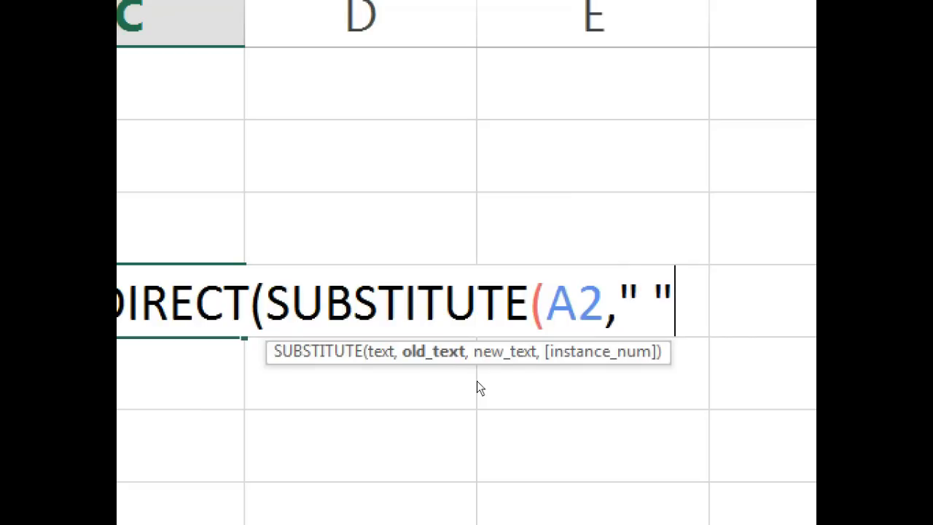
{"action": "type", "text": ","}
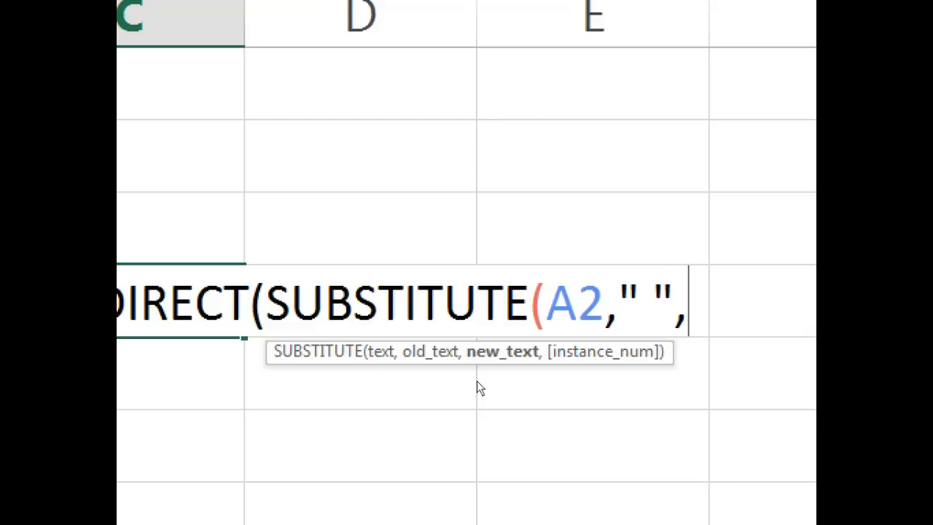
Set SUBSTITUTE's new text to "_" and close both functions, giving =INDIRECT(SUBSTITUTE(A2," ","_")).
{"action": "type", "text": "+"}
{"action": "key", "text": "BackSpace"}
{"action": "type", "text": "\"_\""}
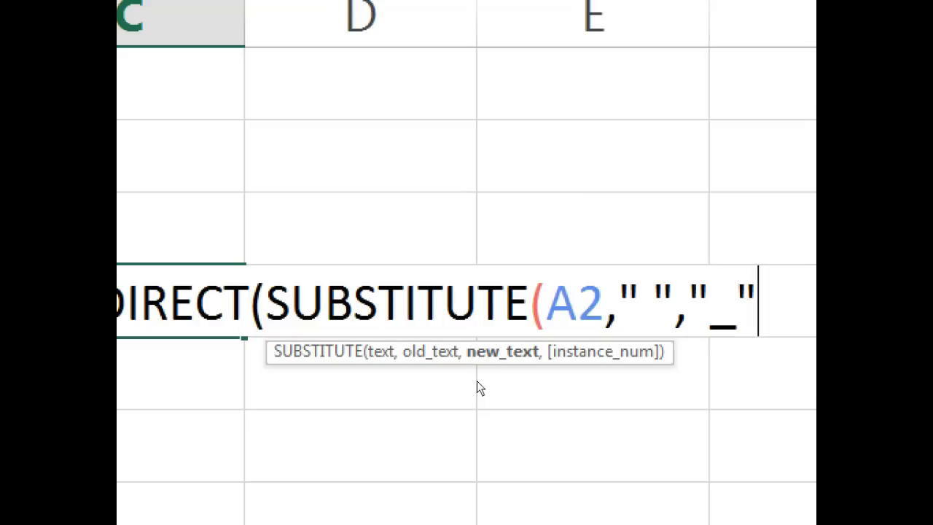
{"action": "key", "text": "BackSpace"}
{"action": "key", "text": "BackSpace"}
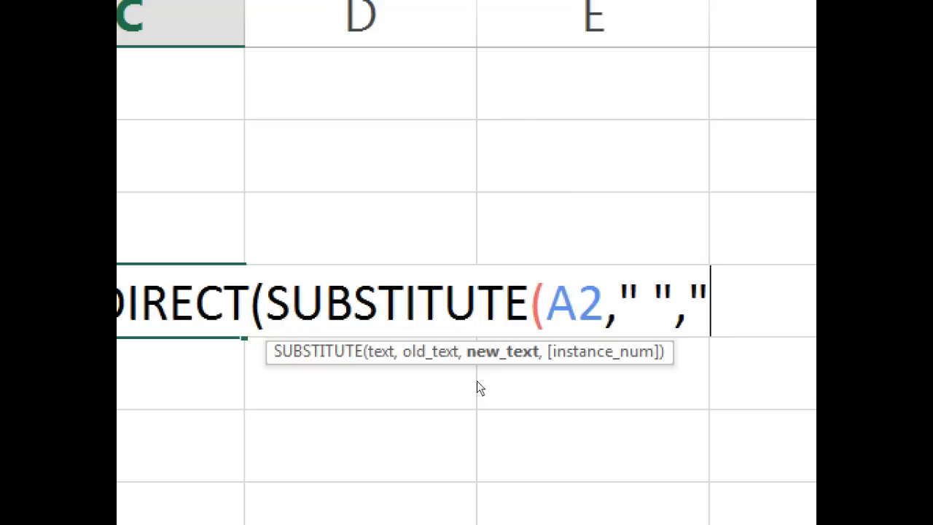
{"action": "type", "text": "\""}
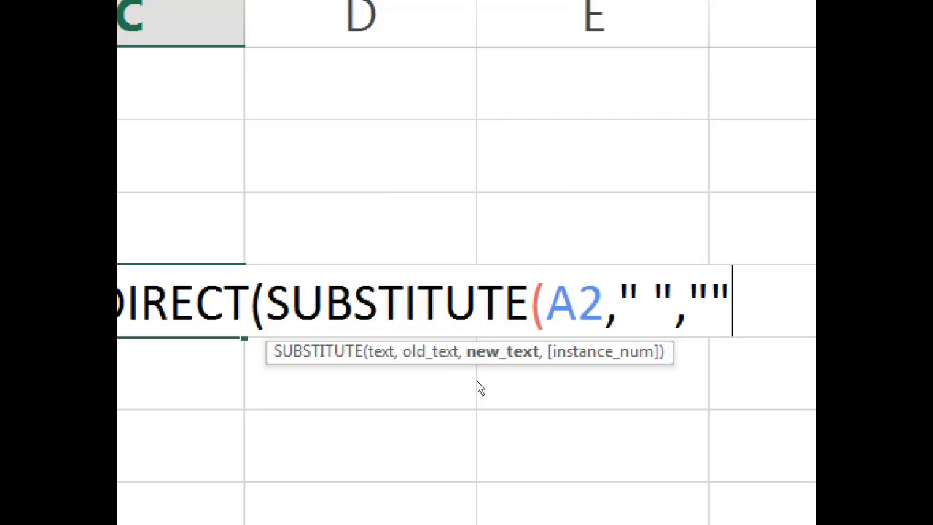
{"action": "key", "text": "BackSpace"}
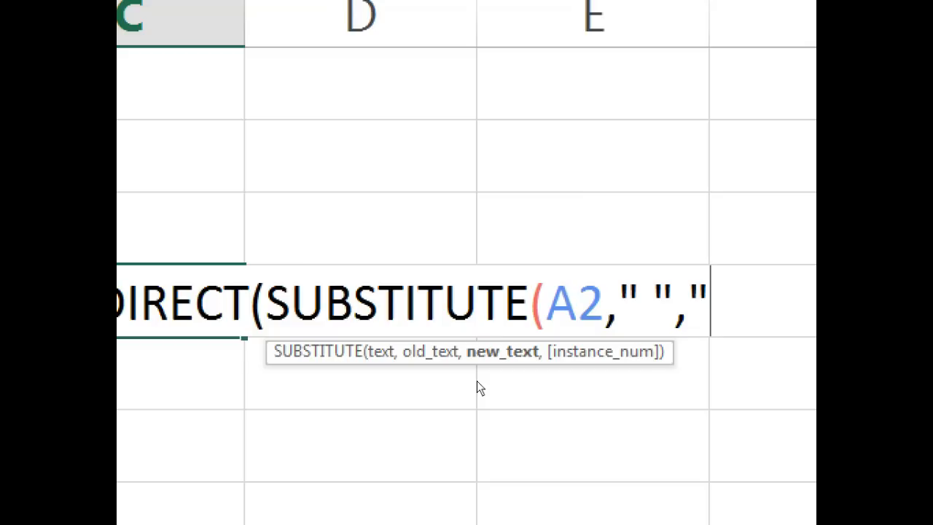
{"action": "type", "text": "_"}
{"action": "key", "text": "BackSpace"}
{"action": "type", "text": "\""}
{"action": "key", "text": "BackSpace"}
{"action": "type", "text": "_))"}
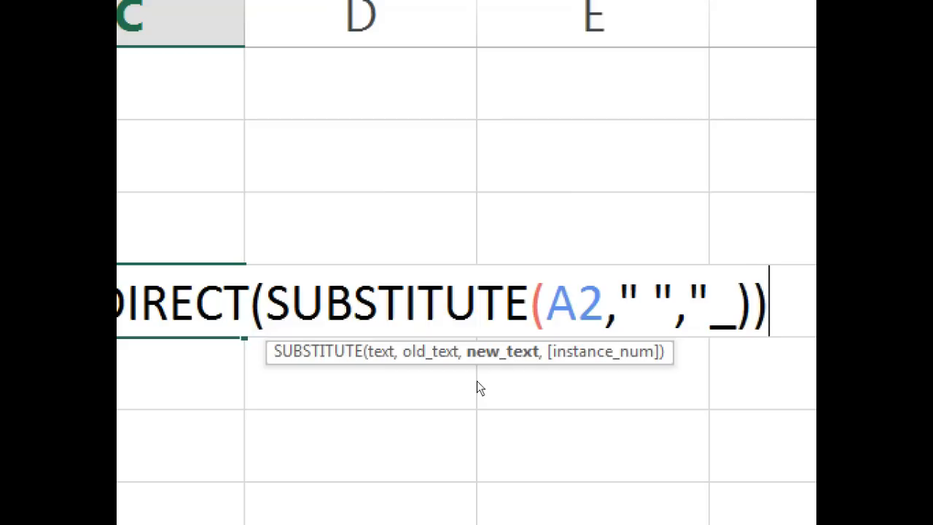
{"action": "key", "text": "BackSpace"}
{"action": "key", "text": "BackSpace"}
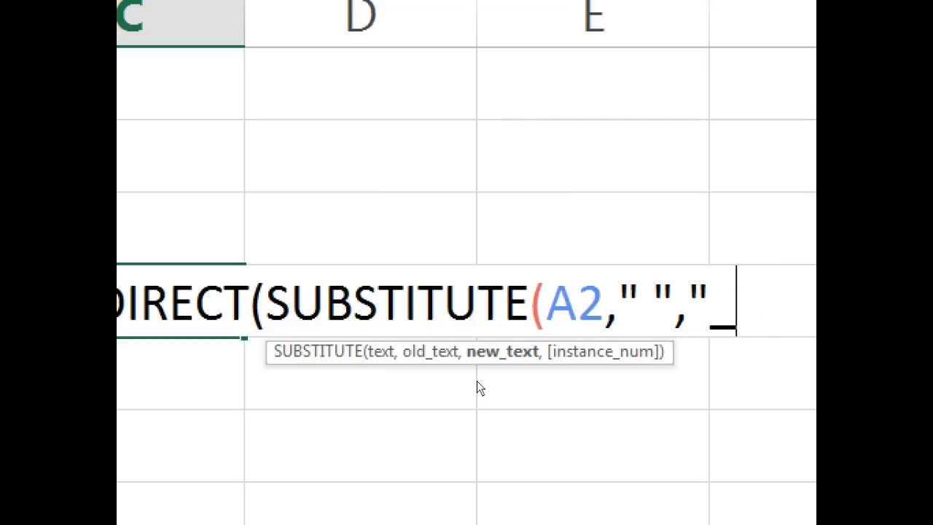
{"action": "type", "text": "\")"}
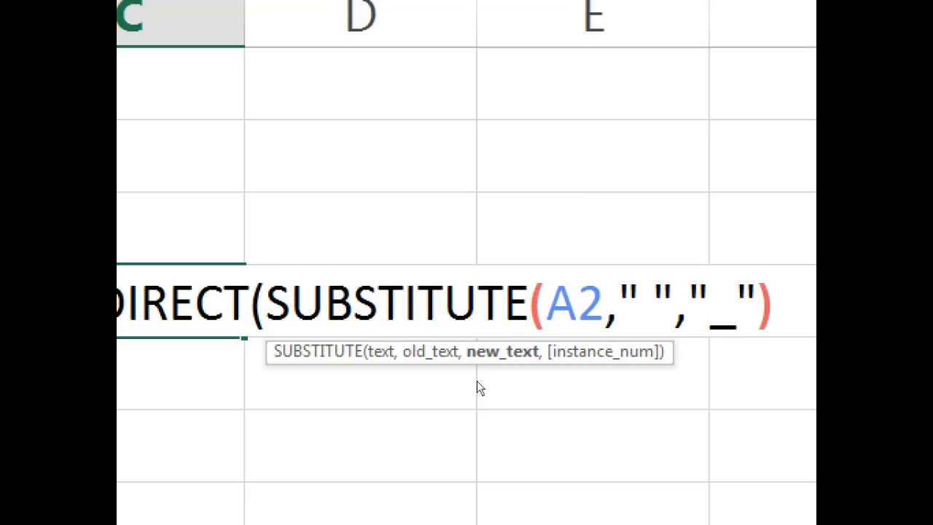
{"action": "type", "text": ")"}
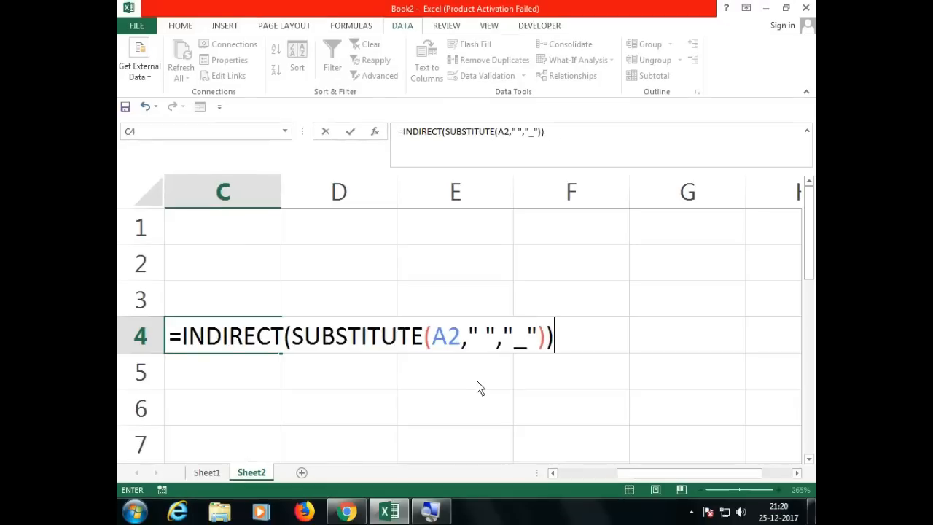
Copy the whole INDIRECT/SUBSTITUTE formula text from C4 and clear it from the cell.
{"action": "left_click_drag", "start_coordinate": [556, 343], "coordinate": [168, 333]}
{"action": "key", "text": "ctrl+c"}
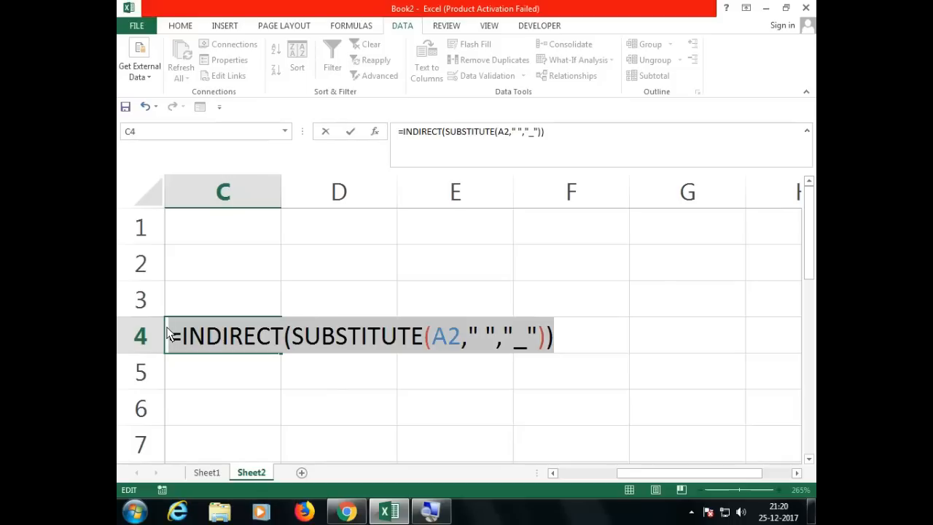
{"action": "key", "text": "BackSpace"}
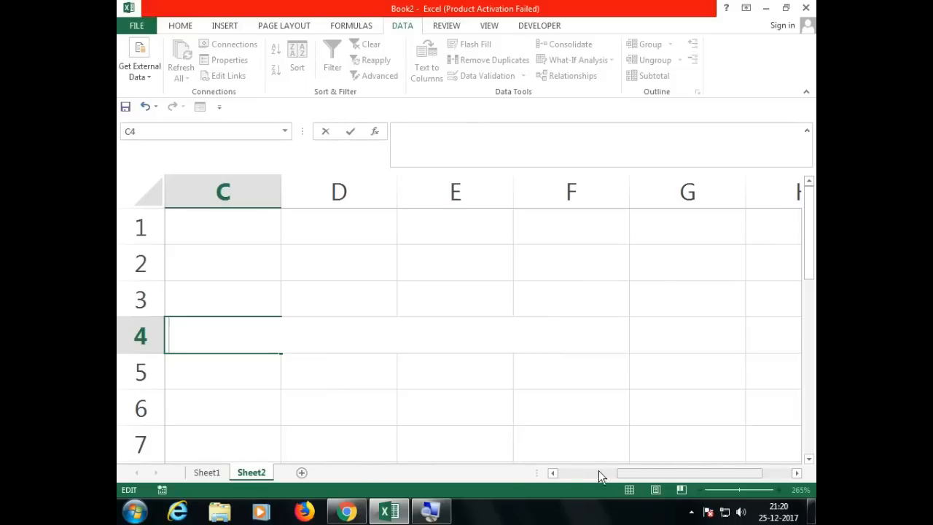
{"action": "left_click_drag", "start_coordinate": [628, 473], "coordinate": [545, 474]}
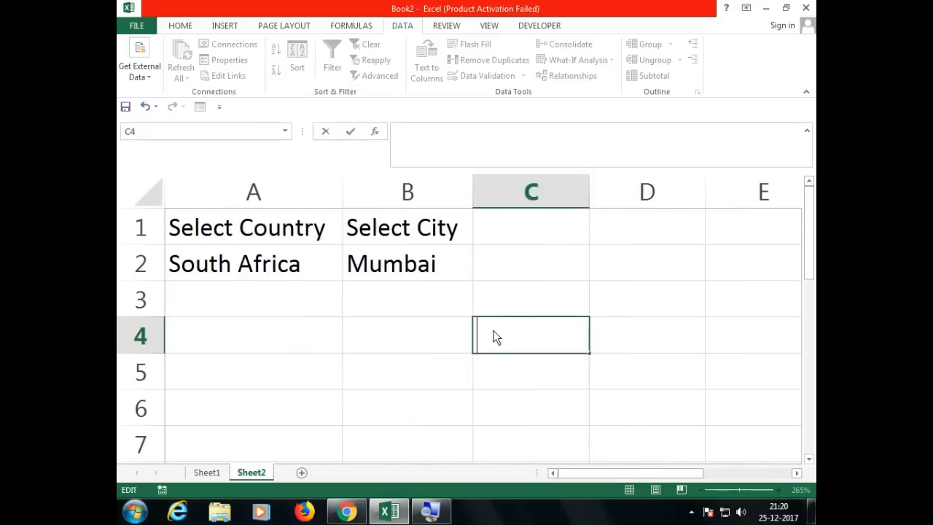
Replace the list validation source of B2 with the copied =INDIRECT(SUBSTITUTE(A2," ","_")) formula.
{"action": "left_click", "coordinate": [445, 267]}
{"action": "left_click", "coordinate": [473, 75]}
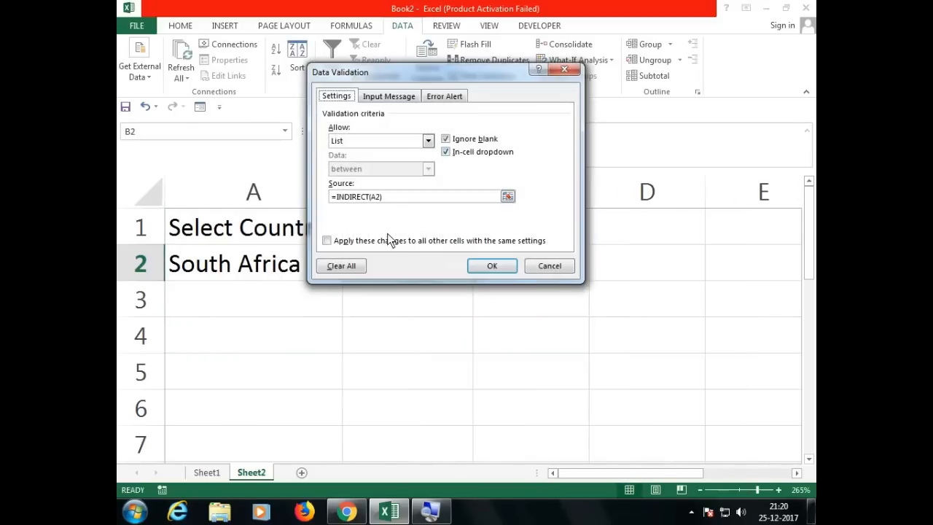
{"action": "double_click", "coordinate": [391, 198]}
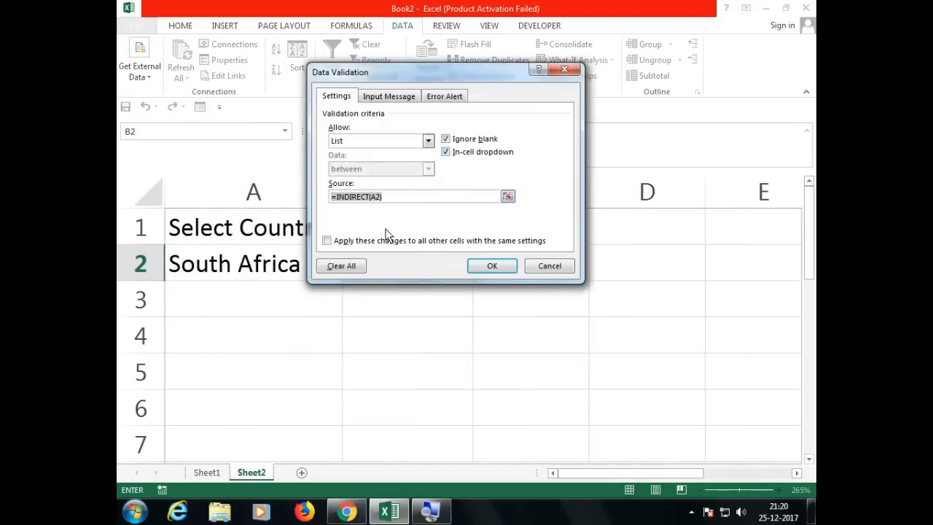
{"action": "key", "text": "ctrl+v"}
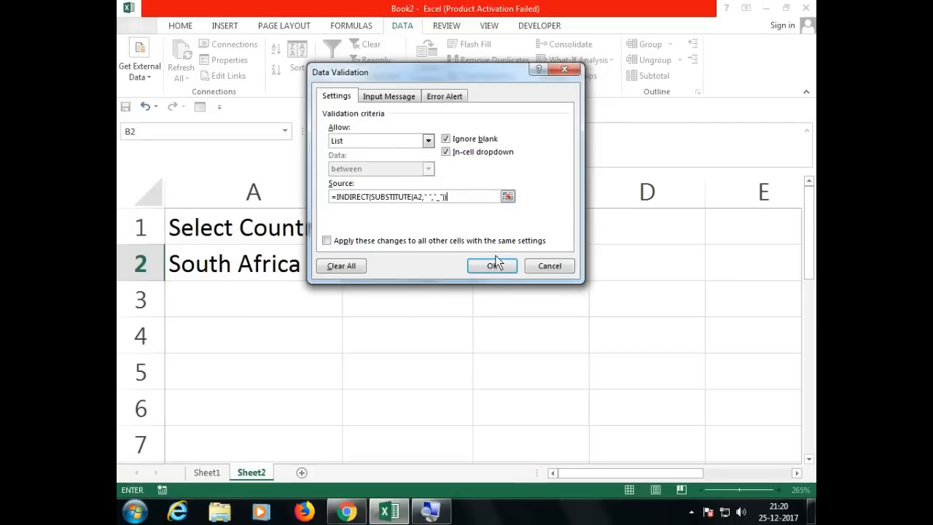
{"action": "left_click", "coordinate": [494, 266]}
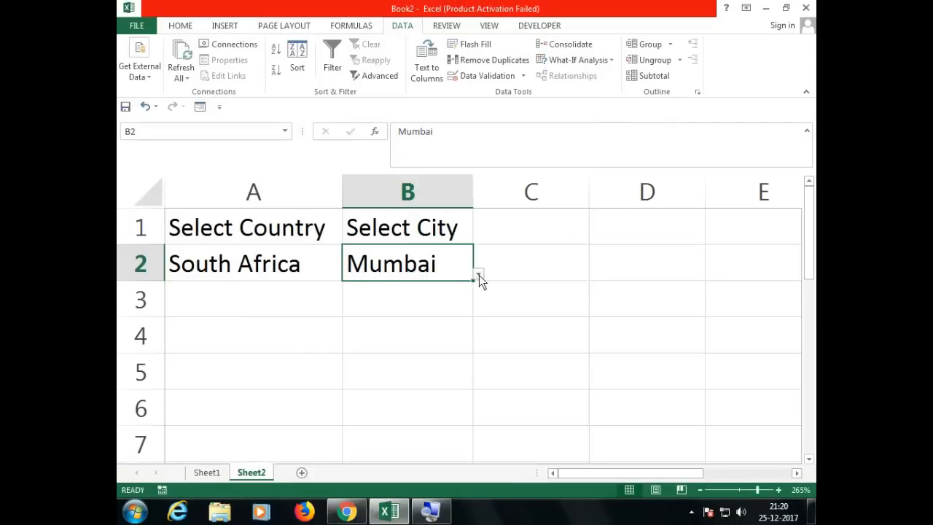
Test the updated lists by choosing Cape Town as the city in B2 and America as the country in A2.
{"action": "left_click", "coordinate": [478, 275]}
{"action": "left_click", "coordinate": [372, 317]}
{"action": "left_click", "coordinate": [328, 278]}
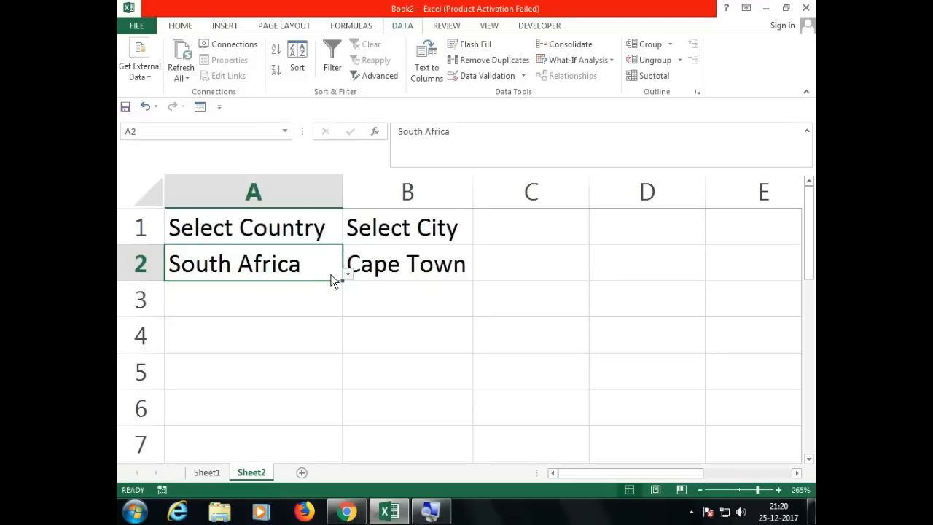
{"action": "left_click", "coordinate": [347, 276]}
{"action": "left_click", "coordinate": [251, 334]}
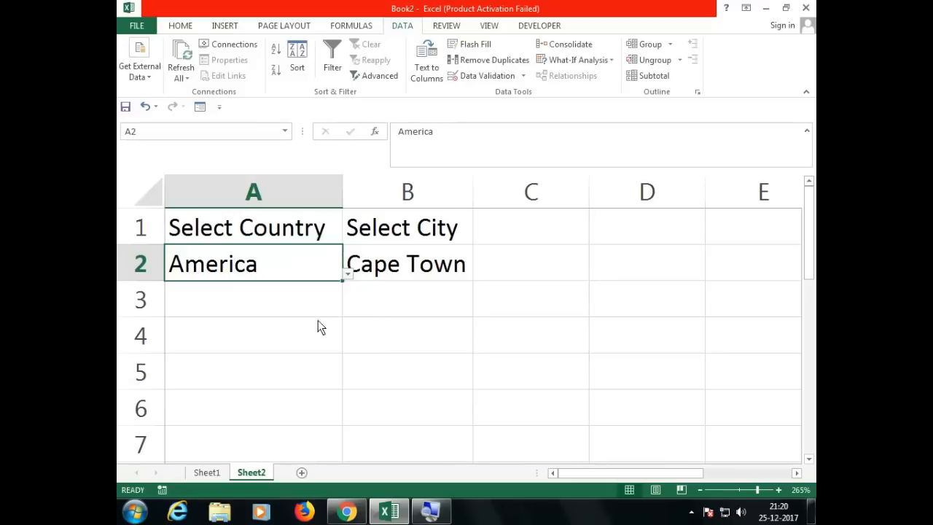
Choose South Africa as the country in A2 and Durban as the city in B2.
{"action": "left_click", "coordinate": [347, 276]}
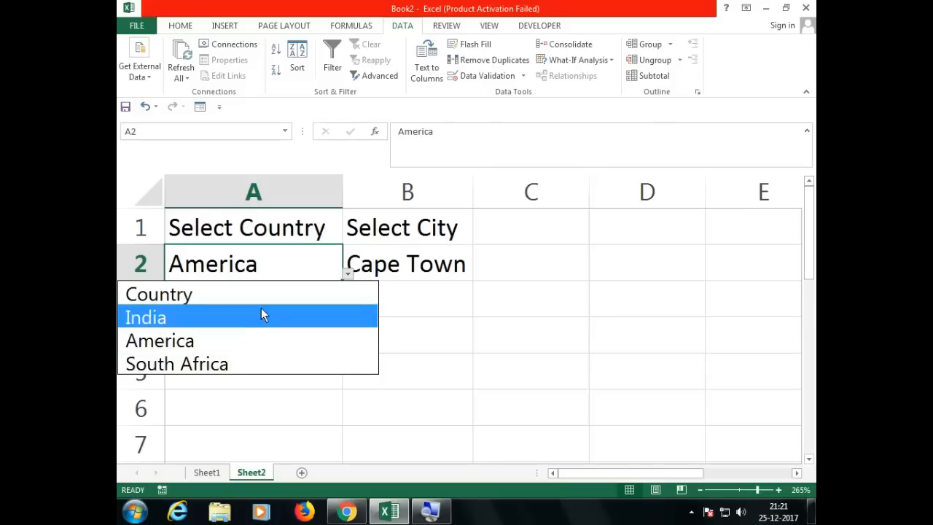
{"action": "left_click", "coordinate": [250, 357]}
{"action": "left_click", "coordinate": [416, 267]}
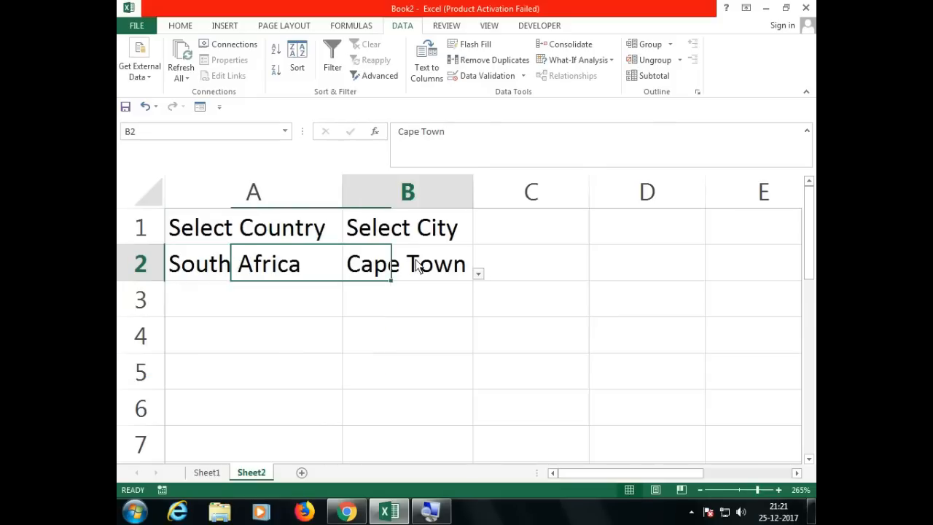
{"action": "left_click", "coordinate": [478, 273]}
{"action": "left_click", "coordinate": [375, 343]}
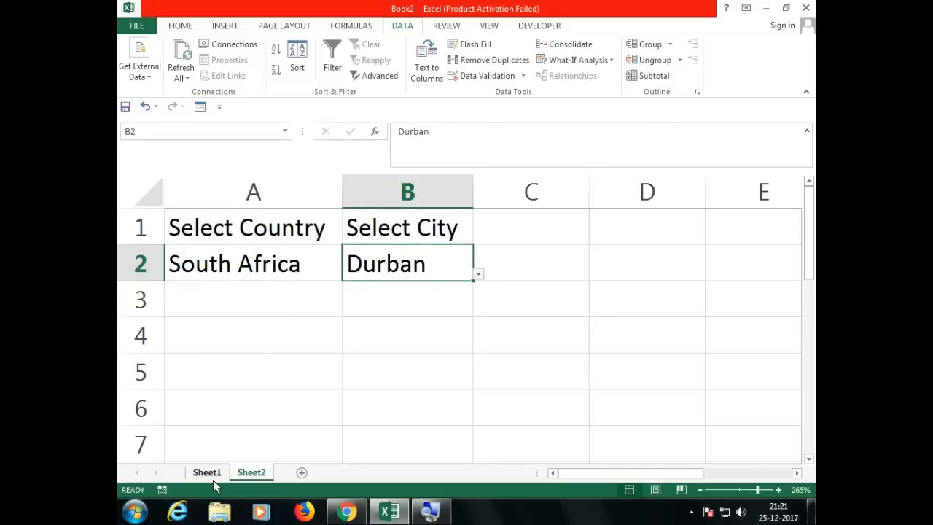
Review the country and city source columns on Sheet1, and return to Sheet2.
{"action": "left_click", "coordinate": [209, 474]}
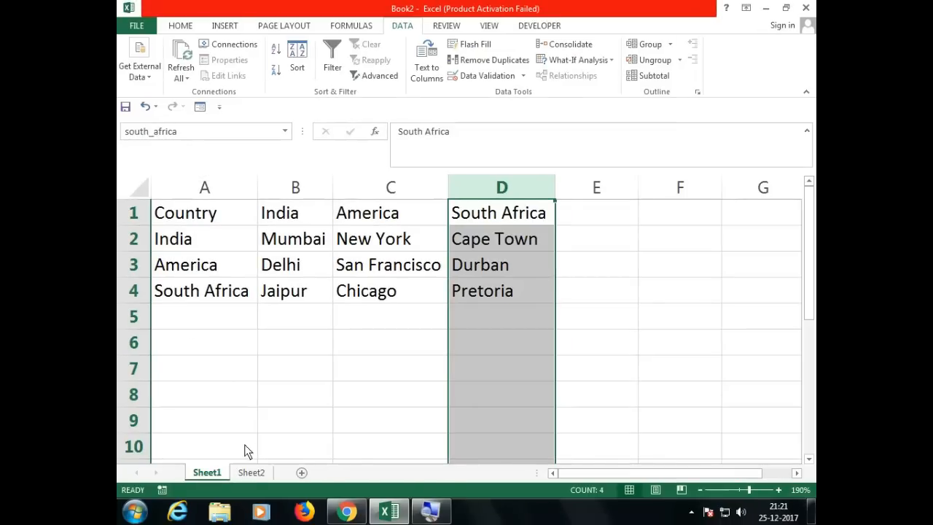
{"action": "left_click", "coordinate": [251, 473]}
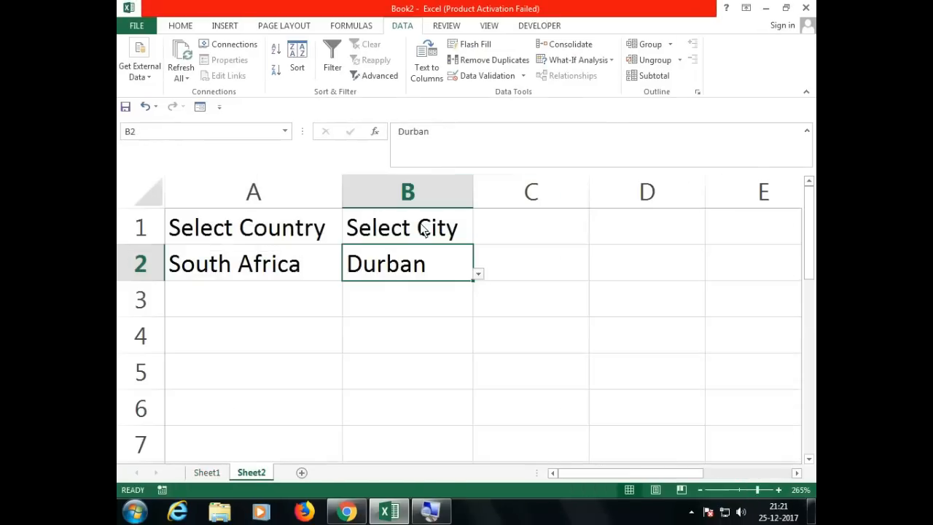
Re-enter the underscore as the replacement text in B2's list validation source, =INDIRECT(SUBSTITUTE(A2," ","_")), and apply the validation.
{"action": "left_click", "coordinate": [487, 76]}
{"action": "left_click", "coordinate": [447, 196]}
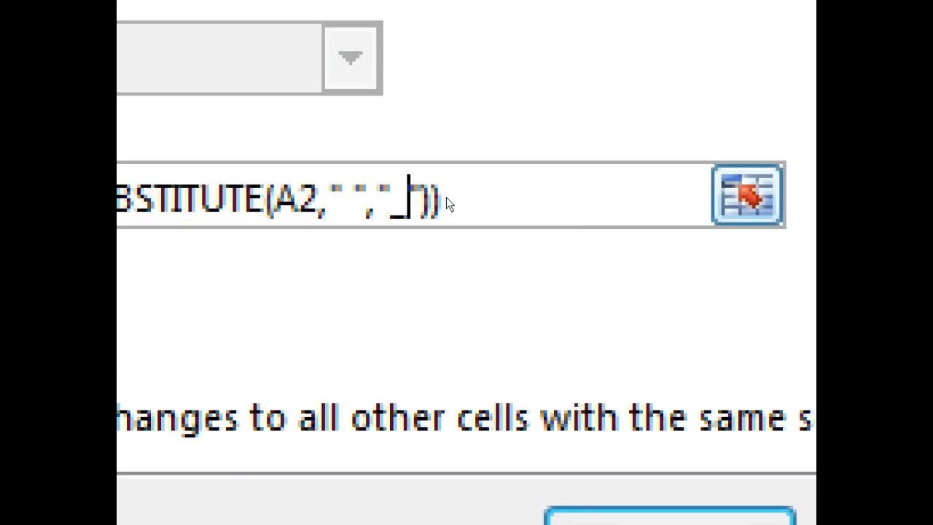
{"action": "key", "text": "BackSpace"}
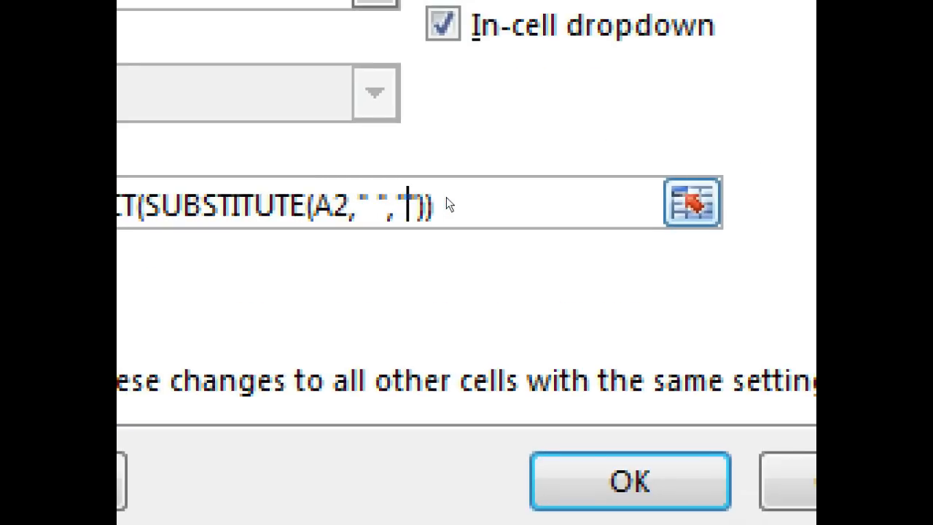
{"action": "type", "text": "_"}
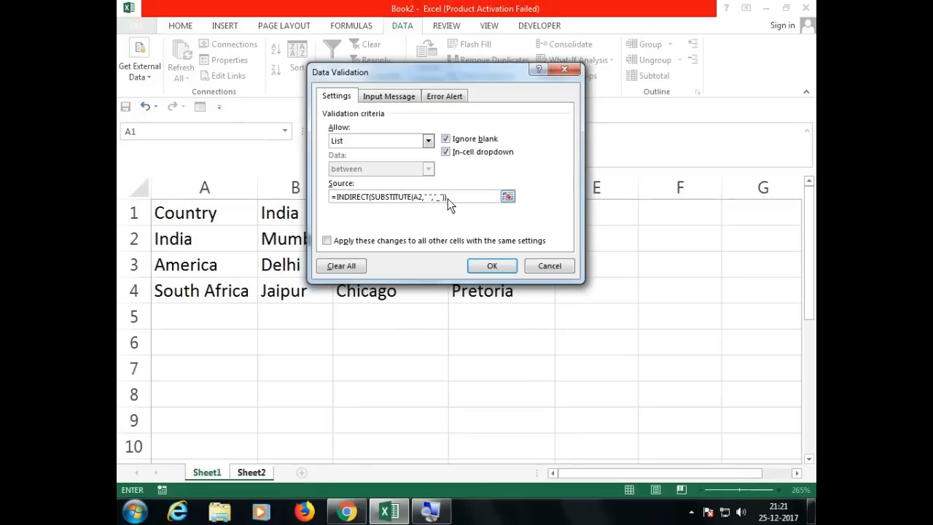
{"action": "left_click", "coordinate": [483, 266]}
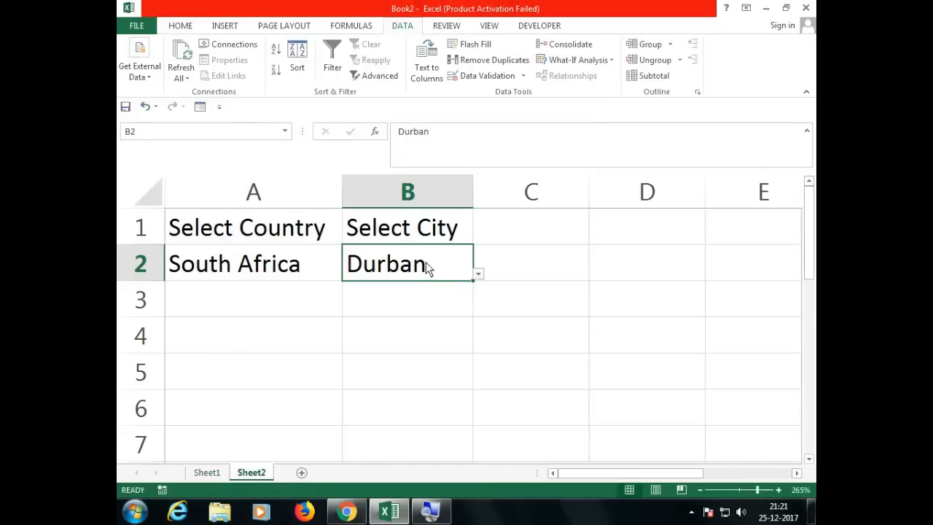
Test the dependent lists by choosing Cape Town as the city in B2 and India as the country in A2.
{"action": "left_click", "coordinate": [478, 276]}
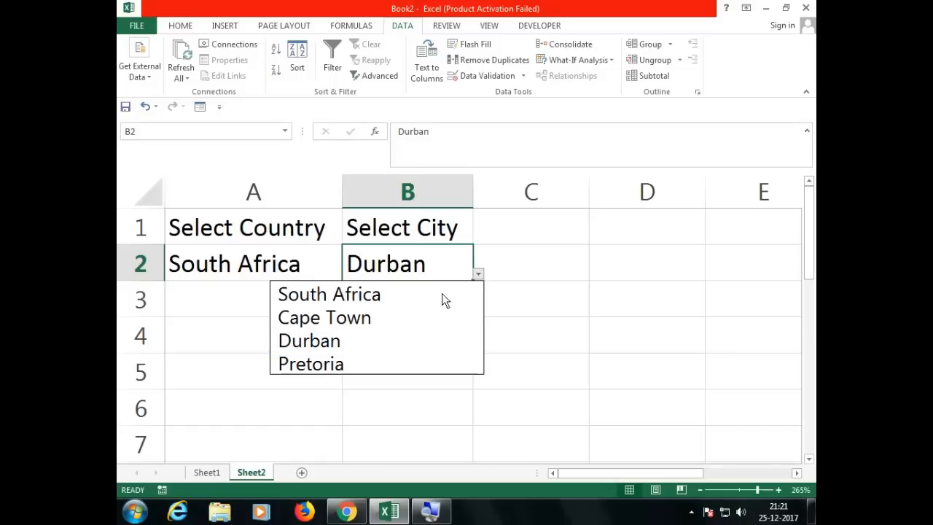
{"action": "left_click", "coordinate": [406, 317]}
{"action": "left_click", "coordinate": [320, 271]}
{"action": "left_click", "coordinate": [347, 276]}
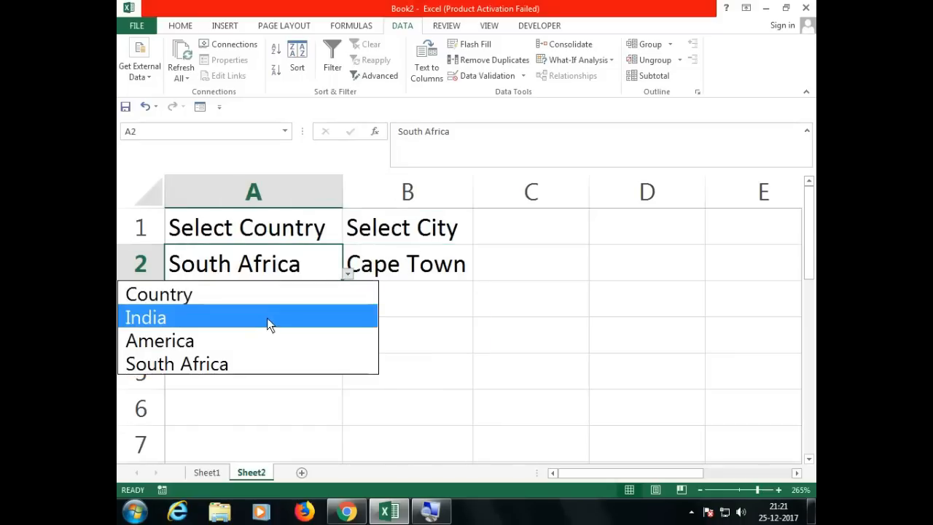
{"action": "left_click", "coordinate": [267, 318]}
Choose Mumbai from the city list in B2 to match the selected country.
{"action": "left_click", "coordinate": [416, 272]}
{"action": "left_click", "coordinate": [477, 275]}
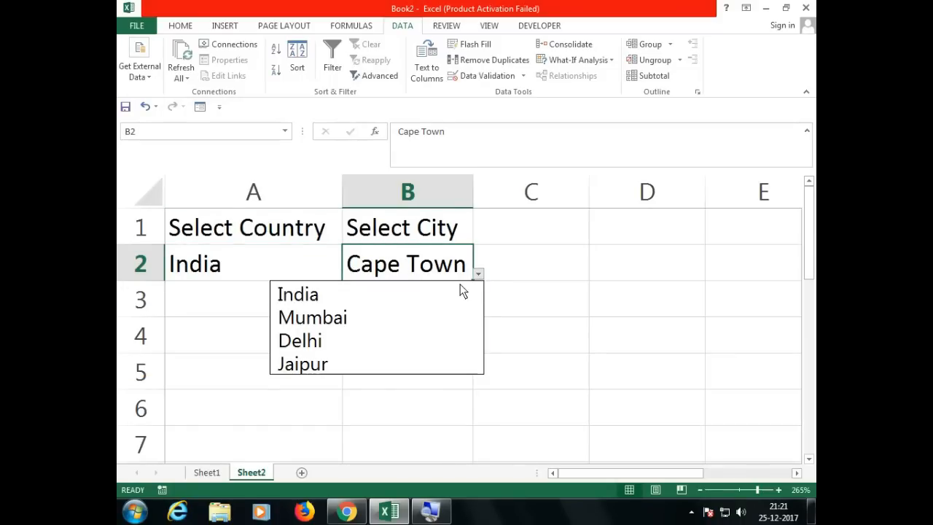
{"action": "left_click", "coordinate": [421, 316]}
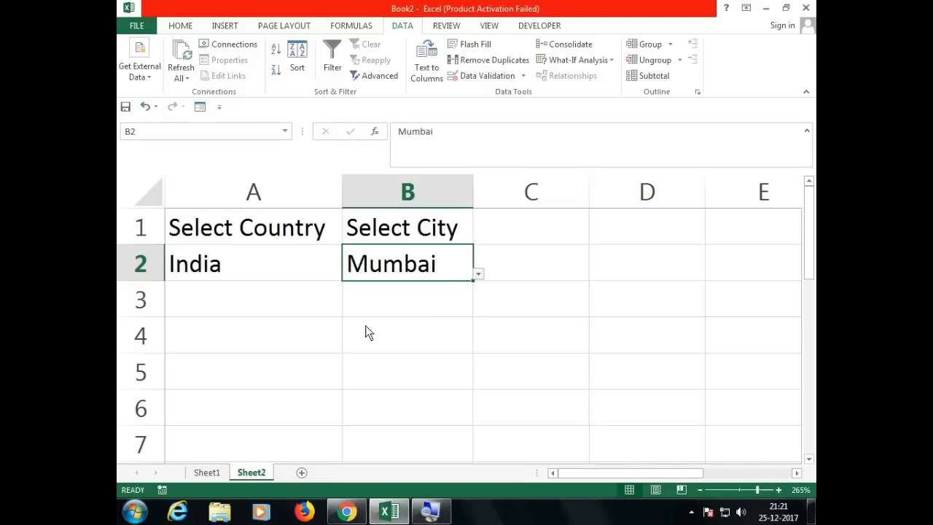
Review the country list and the India and America city ranges on Sheet1, and return to Sheet2.
{"action": "left_click", "coordinate": [207, 472]}
{"action": "left_click", "coordinate": [235, 265]}
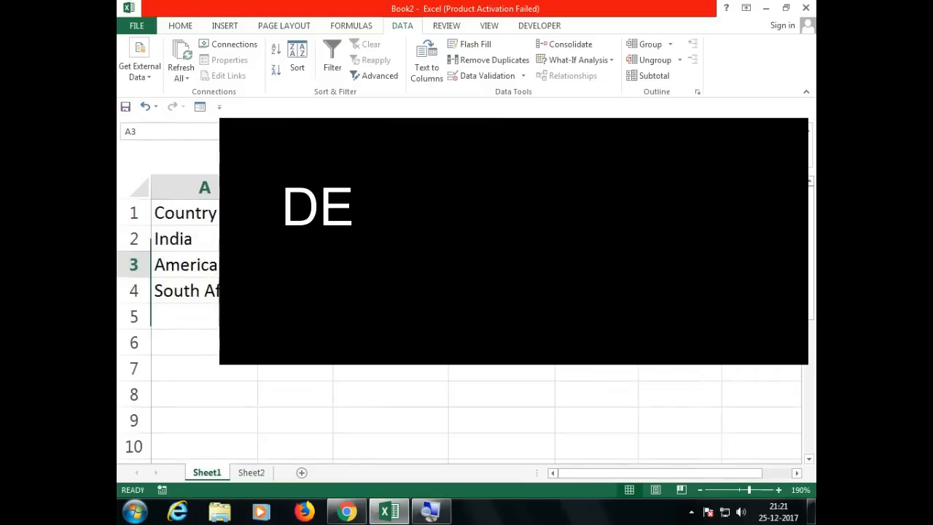
{"action": "left_click_drag", "start_coordinate": [235, 239], "coordinate": [235, 315]}
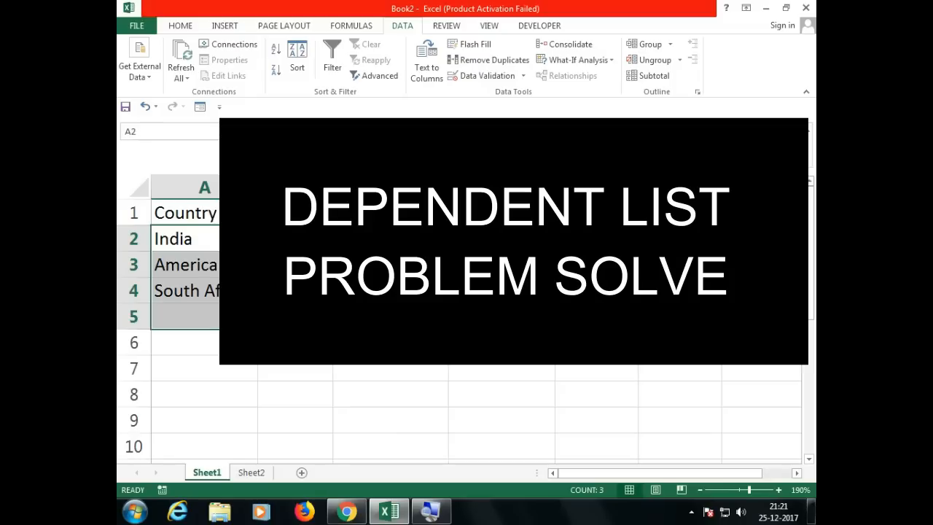
{"action": "left_click_drag", "start_coordinate": [295, 239], "coordinate": [295, 291]}
{"action": "left_click_drag", "start_coordinate": [391, 239], "coordinate": [391, 291]}
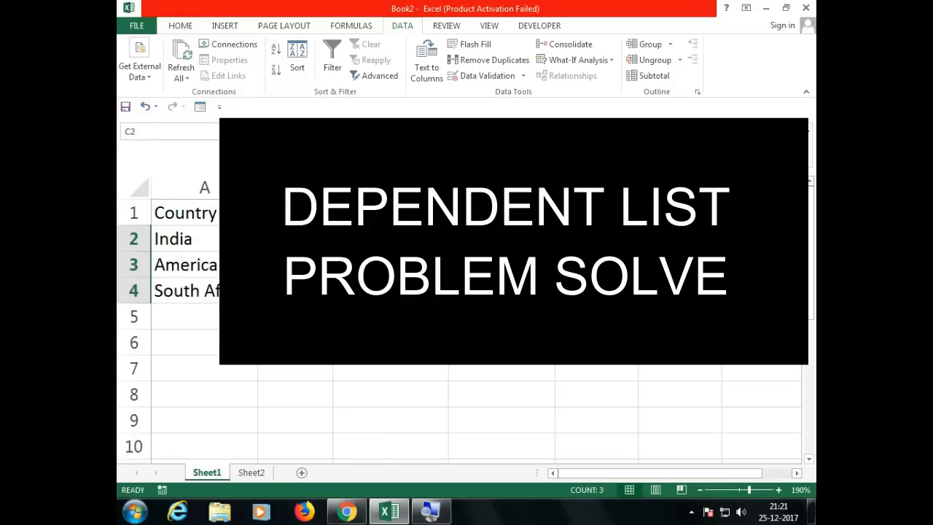
{"action": "left_click", "coordinate": [251, 472]}
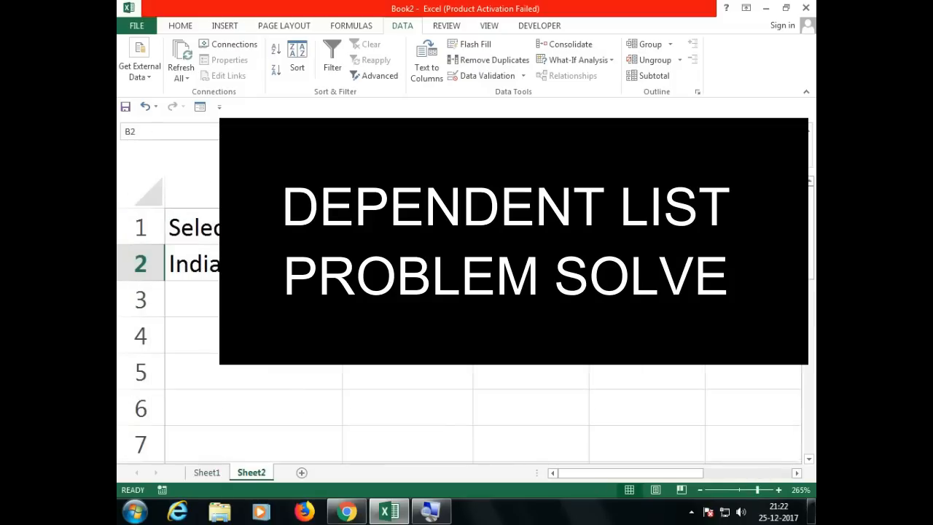